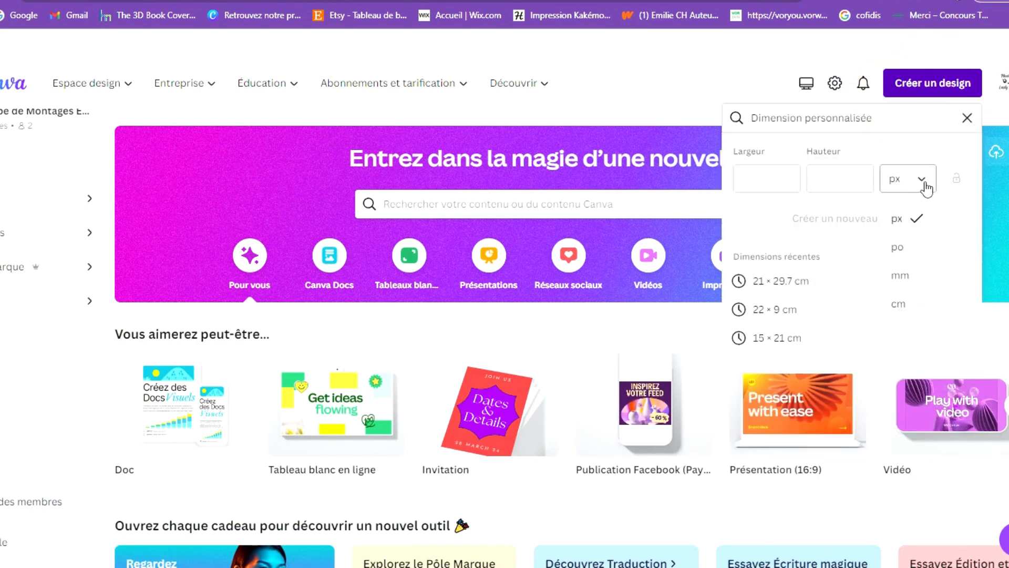
Set the custom design size to 21 cm wide by 29.7 cm high.
click(903, 305)
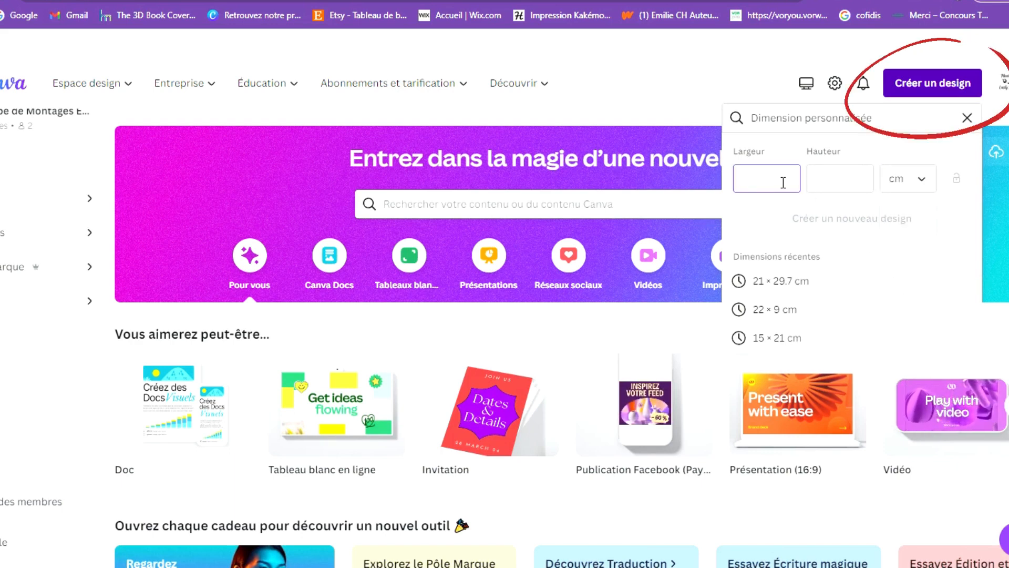
click(849, 183)
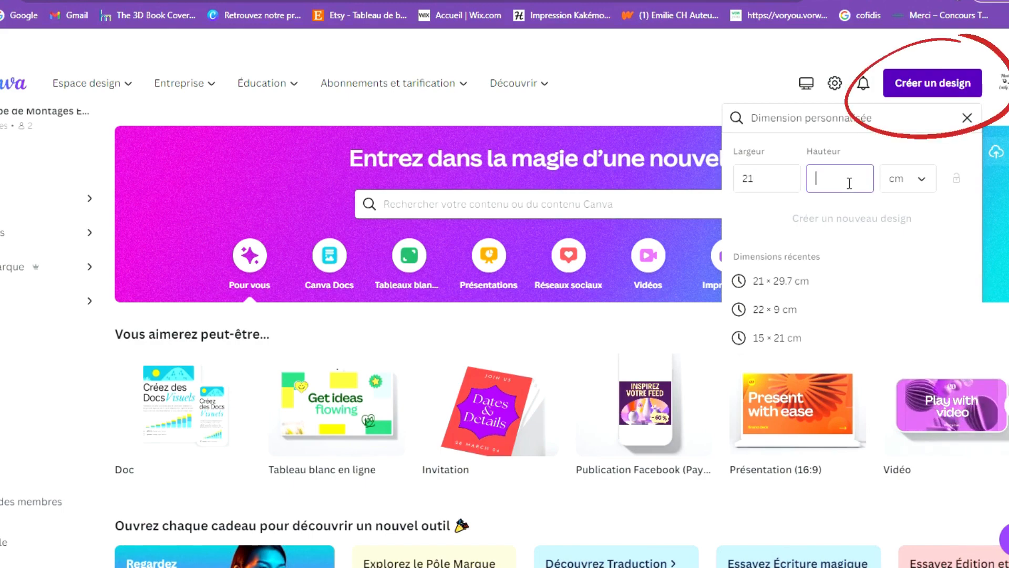
text(29.7)
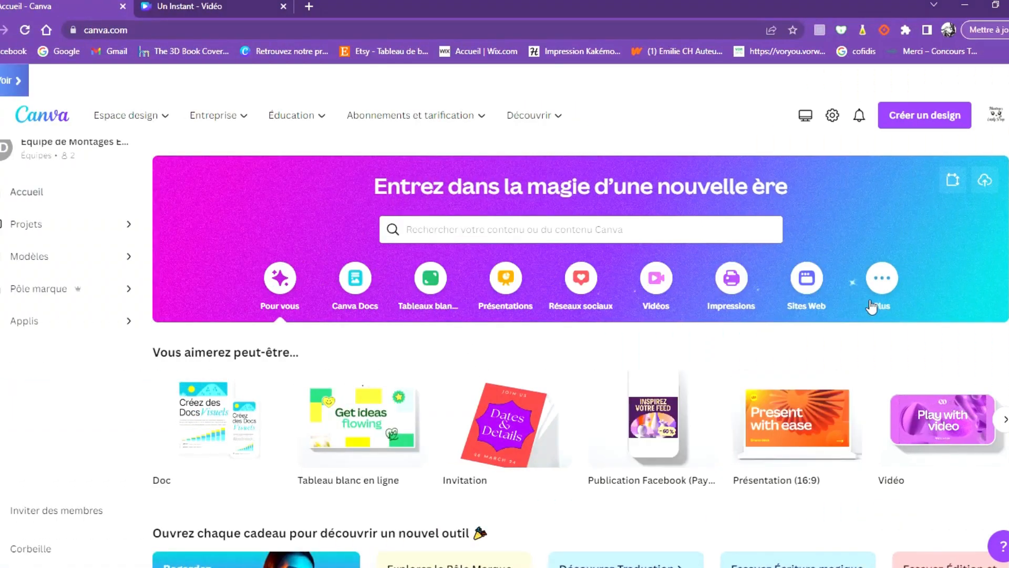
Open a blank Your Story design from the suggested formats and browse its story templates.
mouse_move(757, 432)
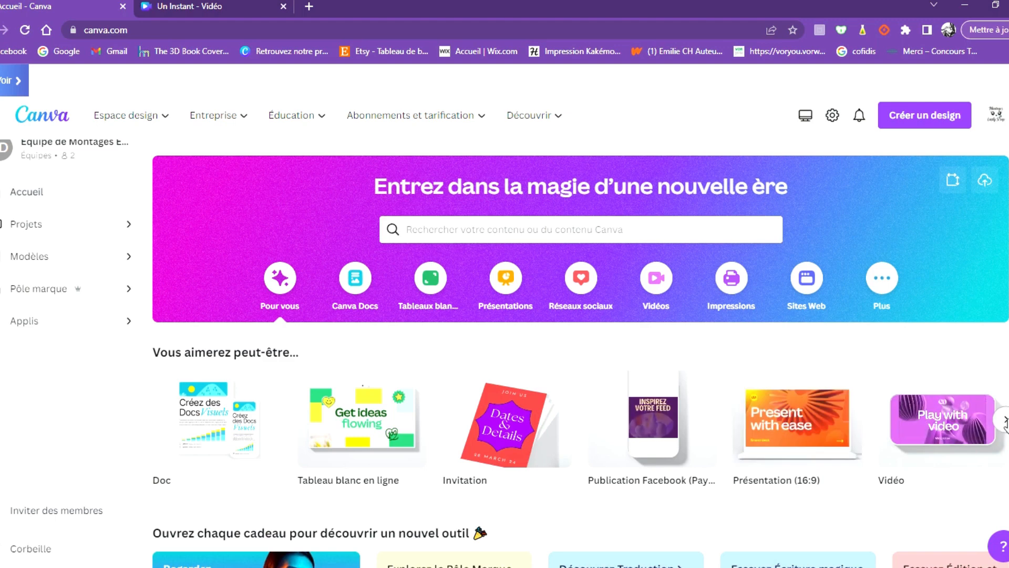
click(1005, 418)
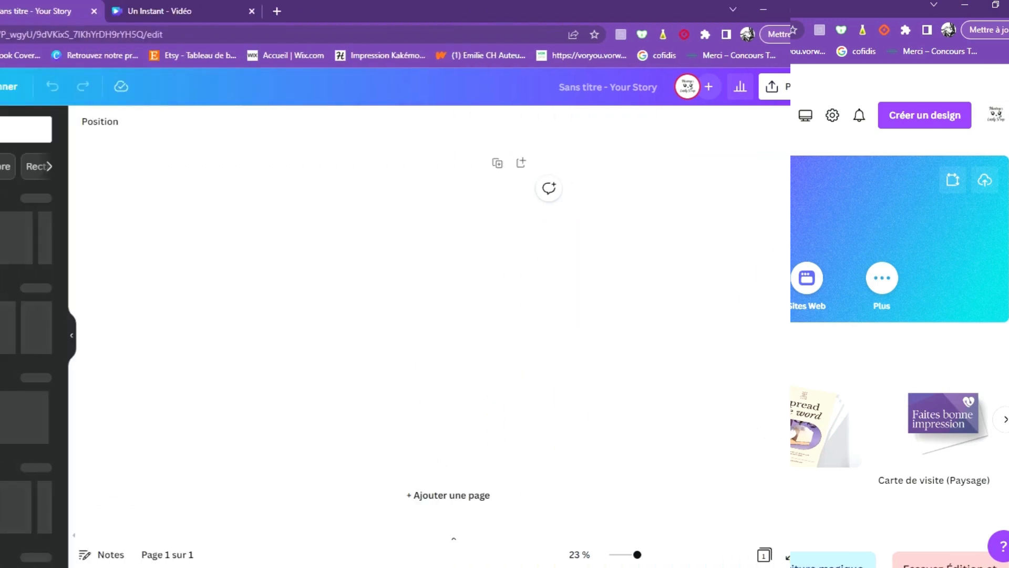
click(33, 136)
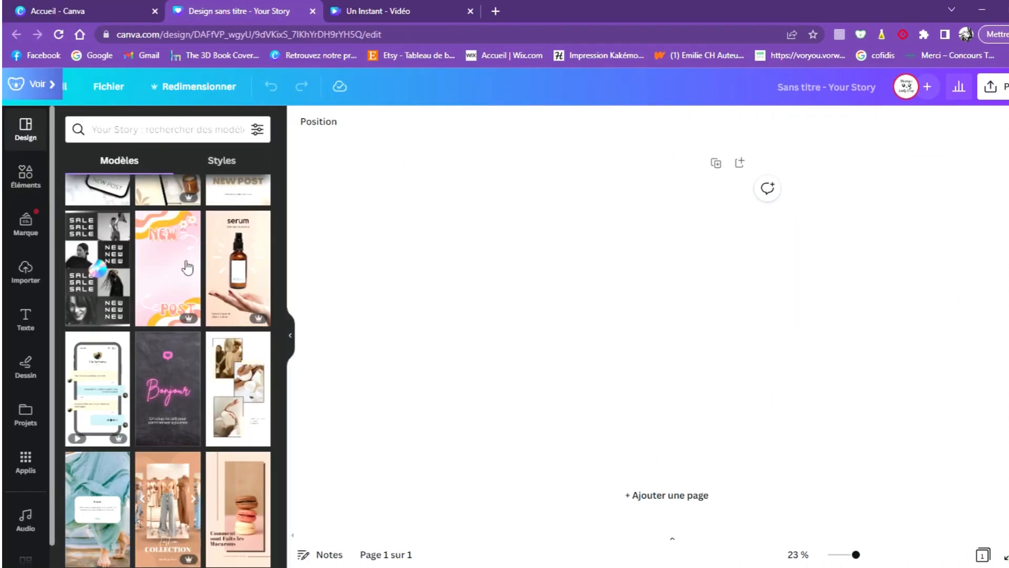
scroll(234, 229, down, 2)
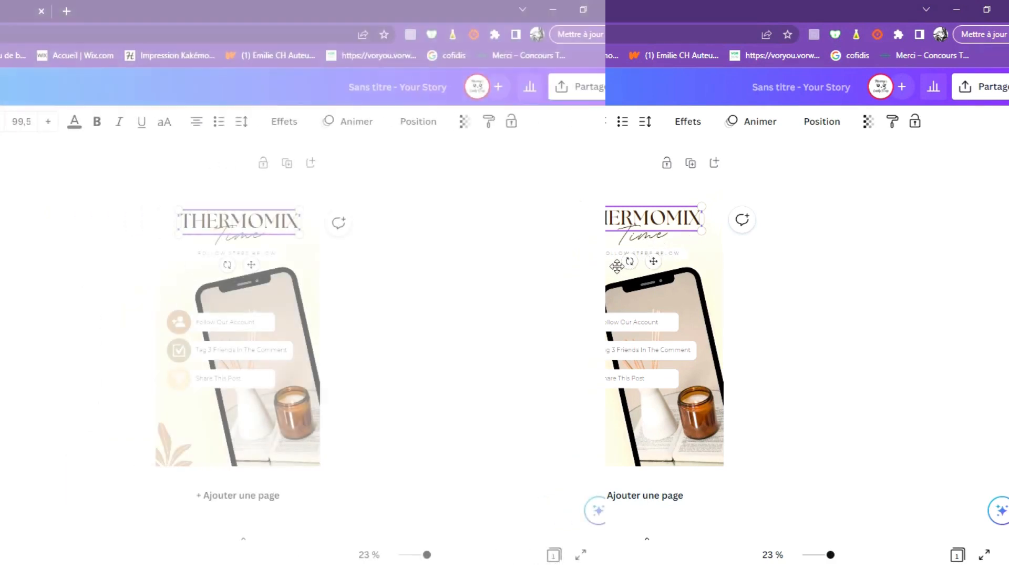
Change the font of the THERMOMIX title to Glacial Indifference.
click(223, 123)
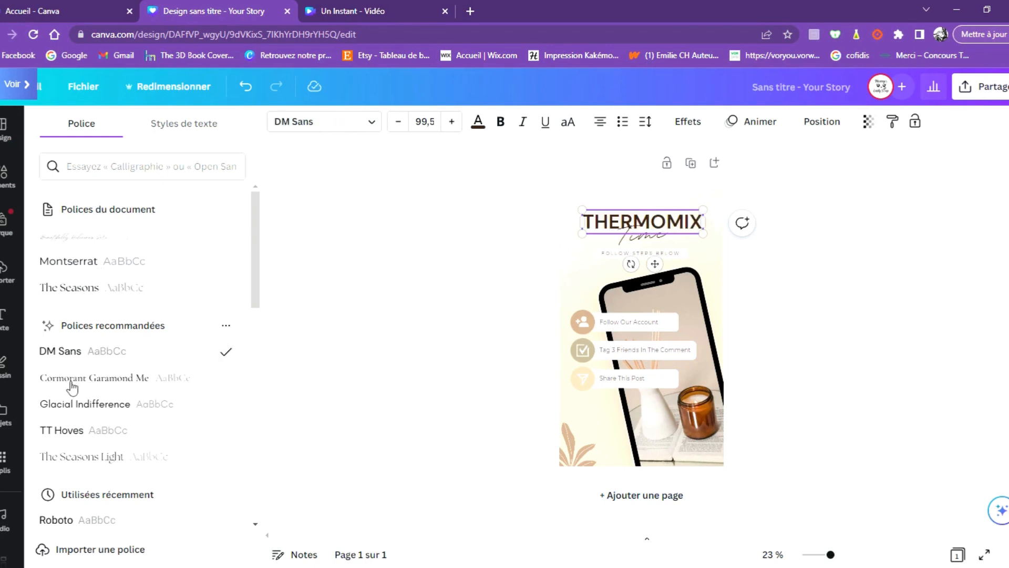
click(75, 406)
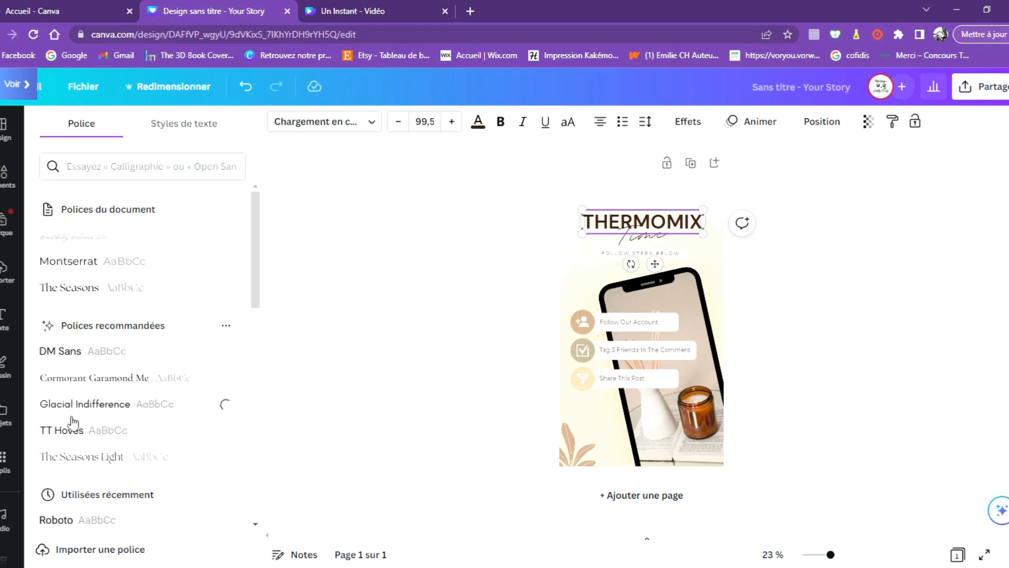
scroll(79, 431, down, 5)
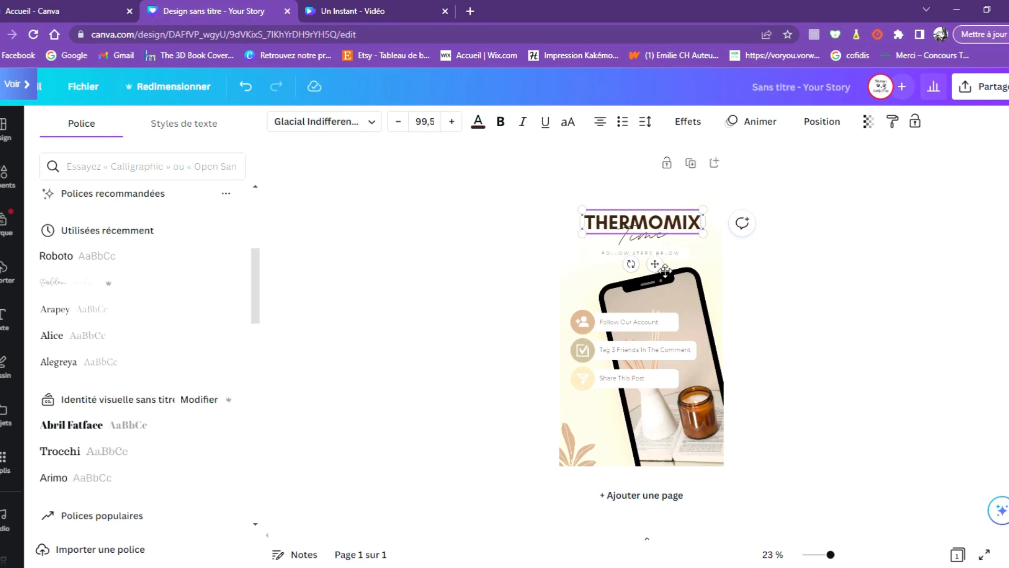
drag(665, 271, 665, 265)
drag(665, 265, 665, 265)
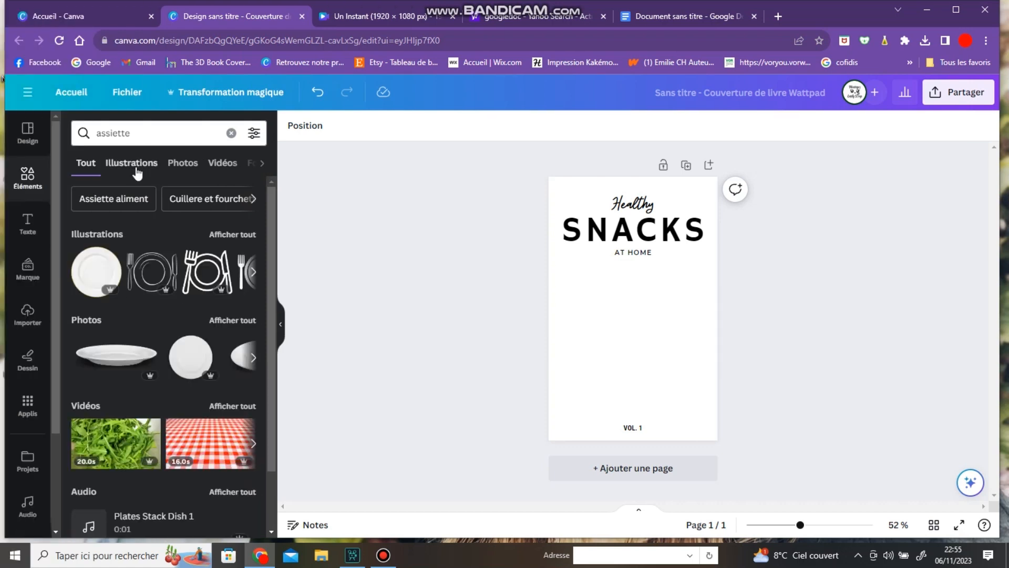
Add the square photo of grilled steak and salad from the "assiette" photo results below AT HOME on the cover.
click(174, 164)
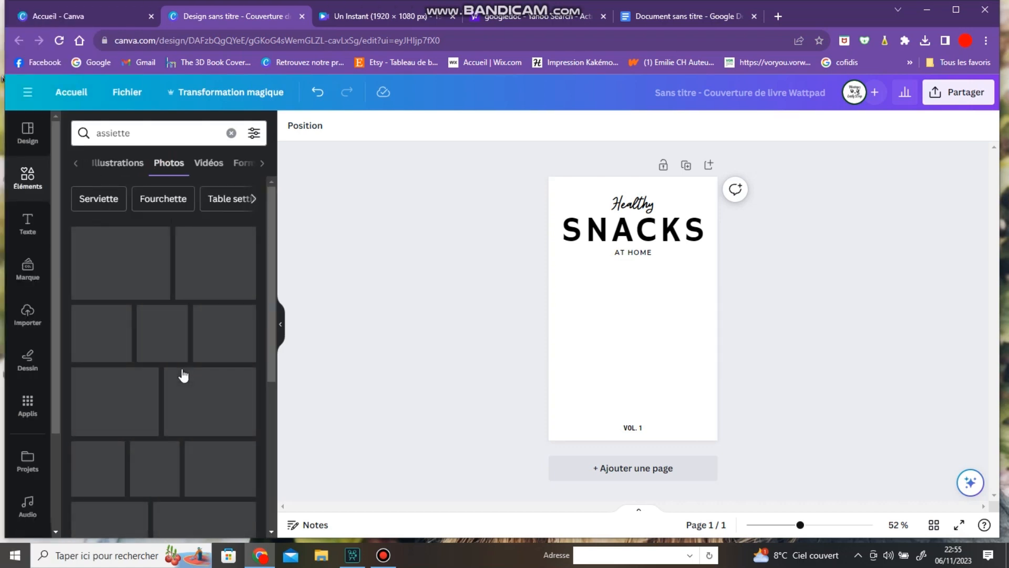
scroll(176, 321, down, 3)
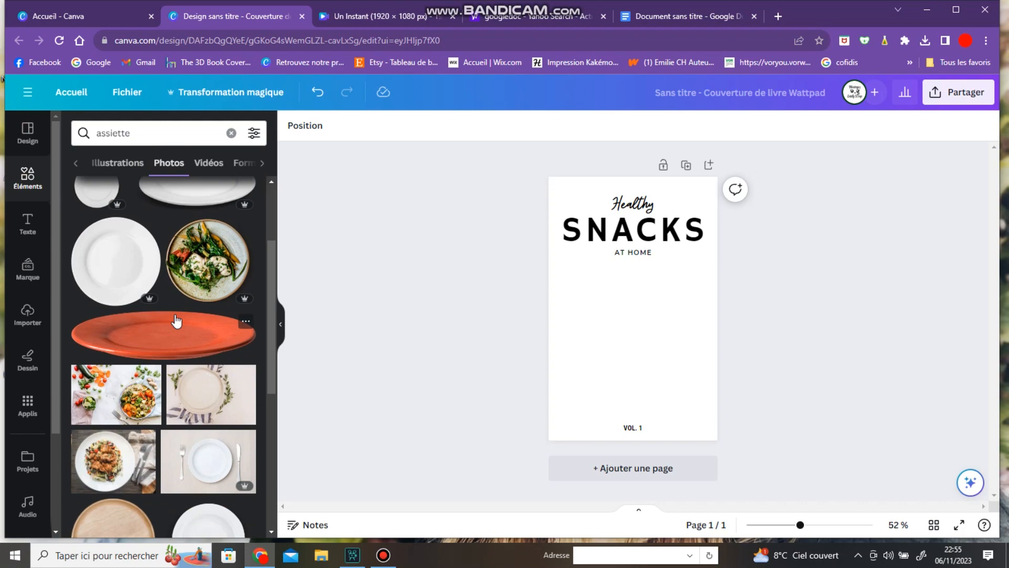
scroll(177, 320, down, 5)
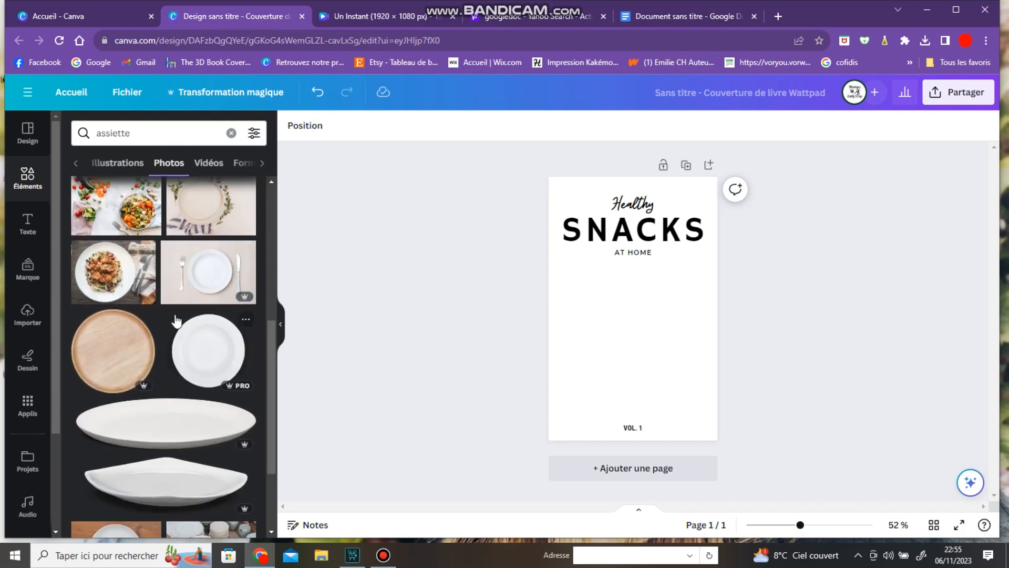
scroll(176, 321, down, 10)
scroll(177, 321, down, 5)
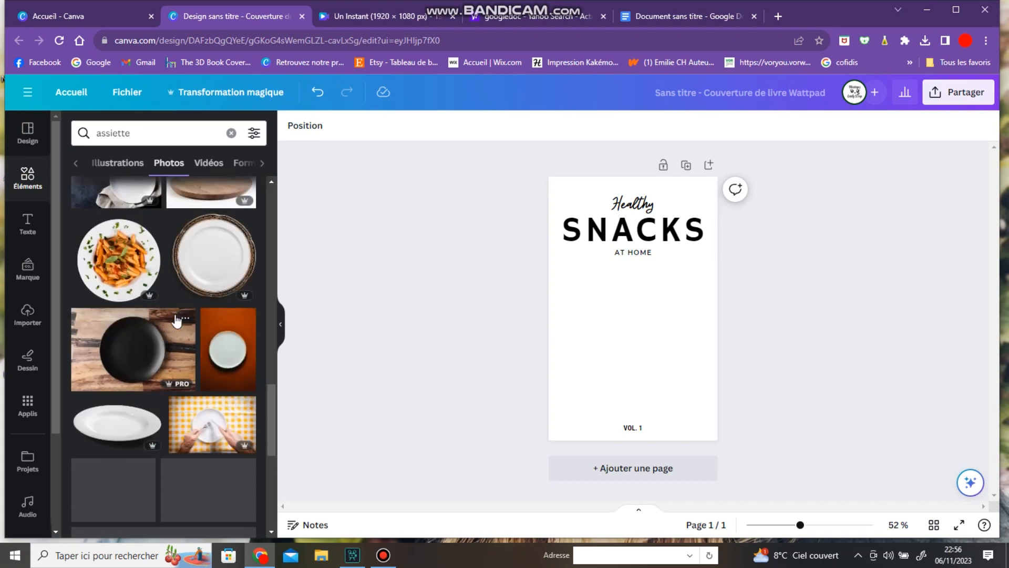
scroll(177, 321, down, 2)
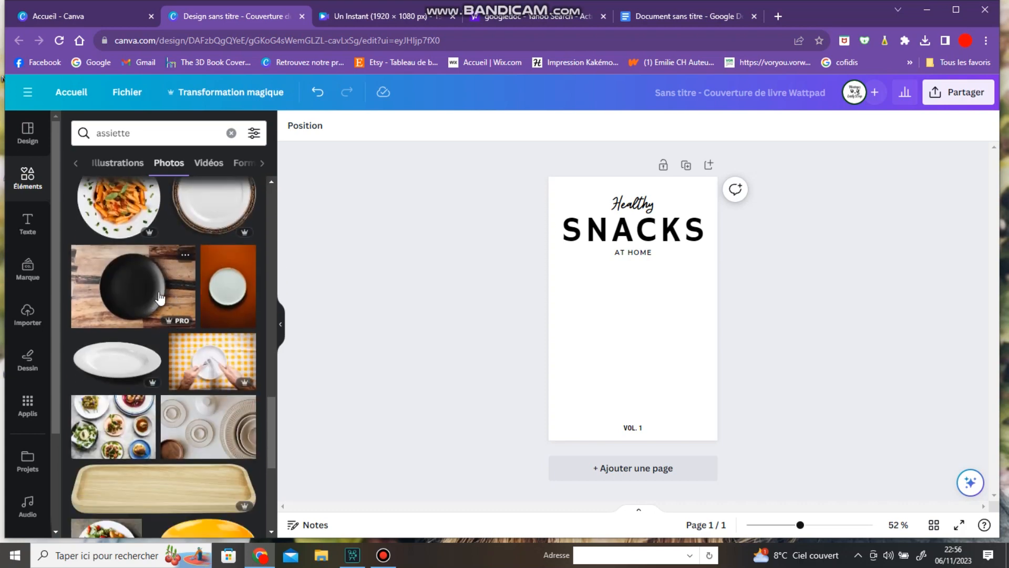
scroll(158, 297, down, 5)
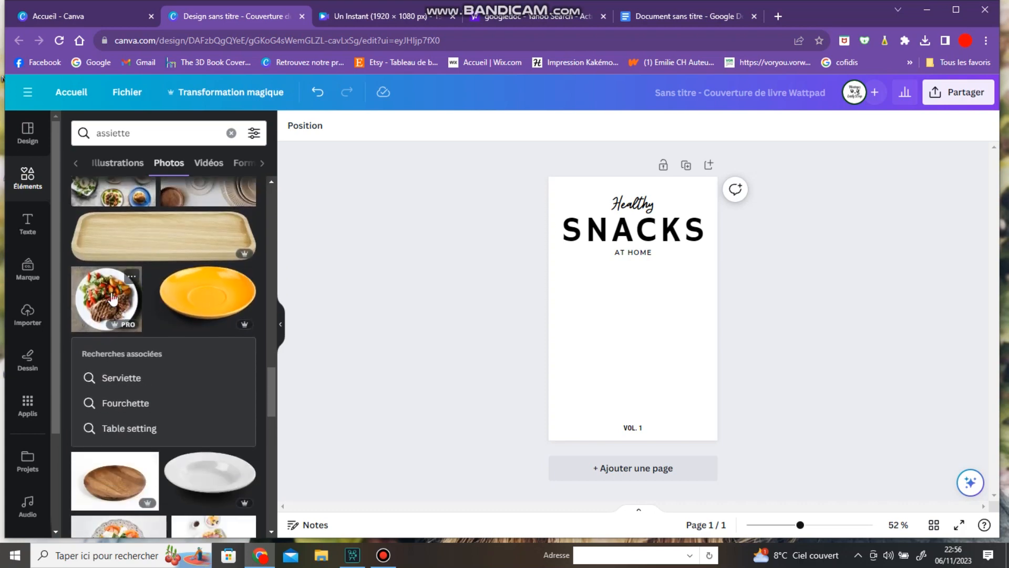
drag(649, 322, 647, 341)
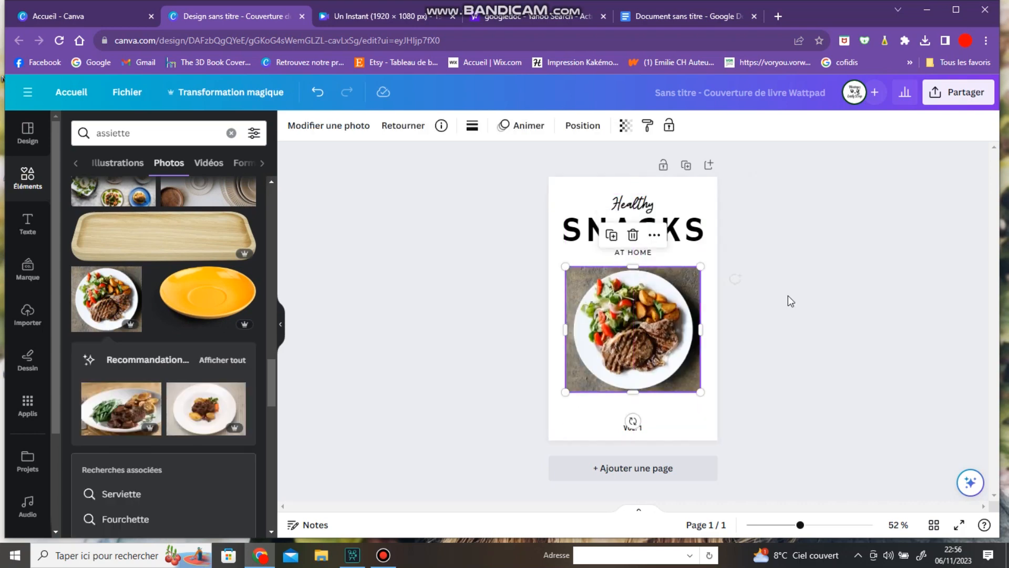
click(815, 288)
Remove the background of the plate photo with the Effacer l'arr. plan effect.
click(624, 334)
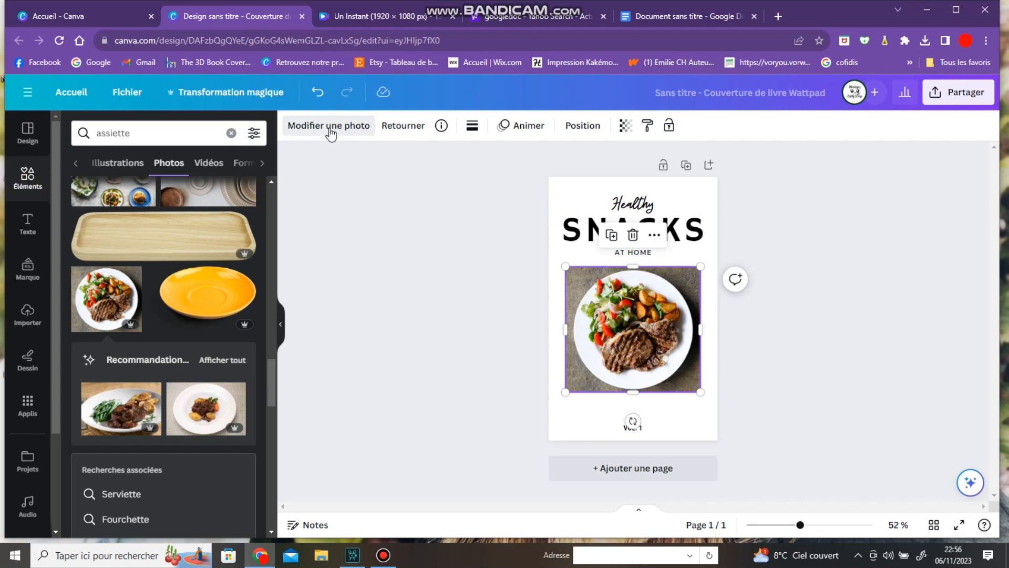
click(330, 126)
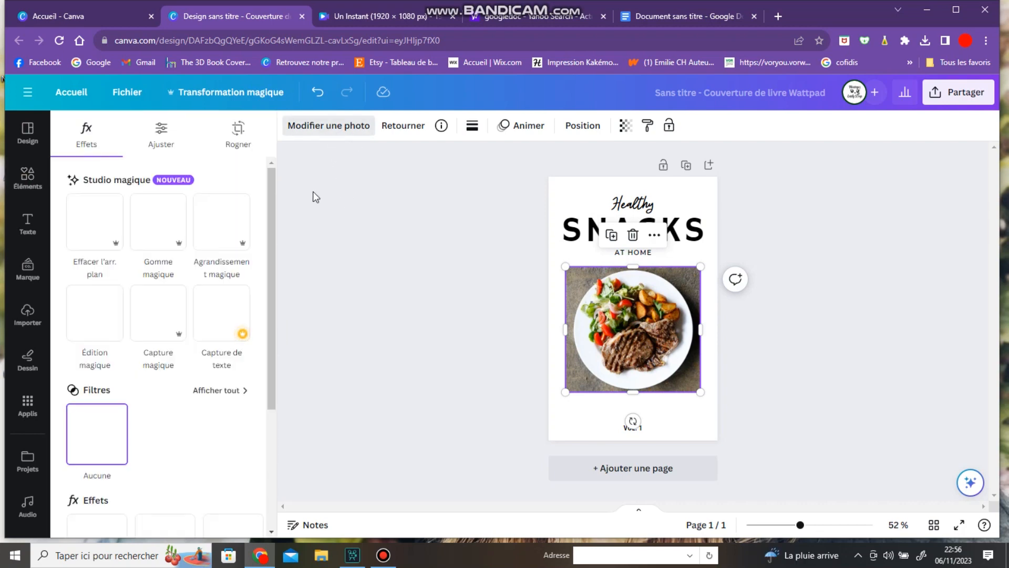
click(101, 225)
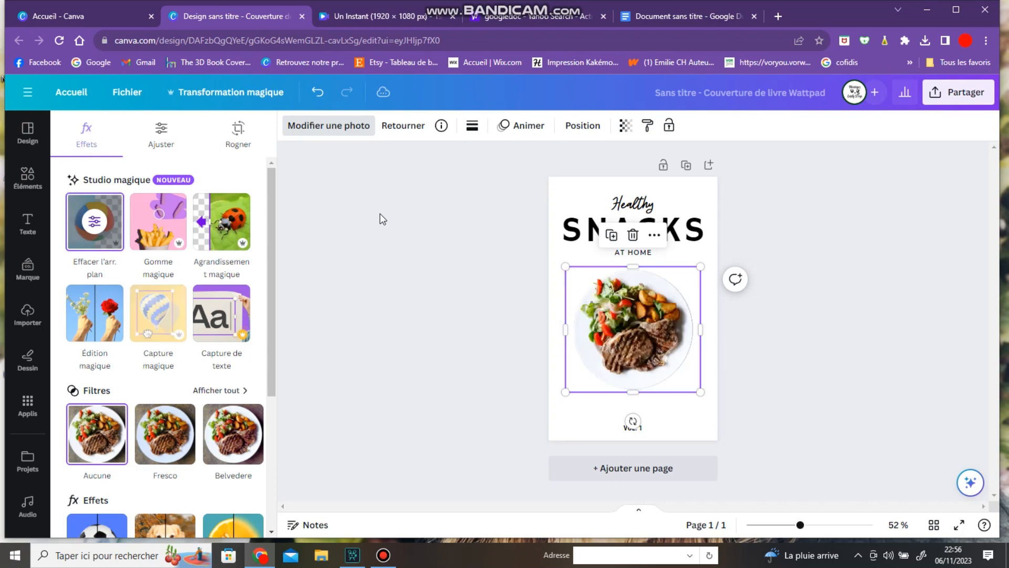
click(428, 270)
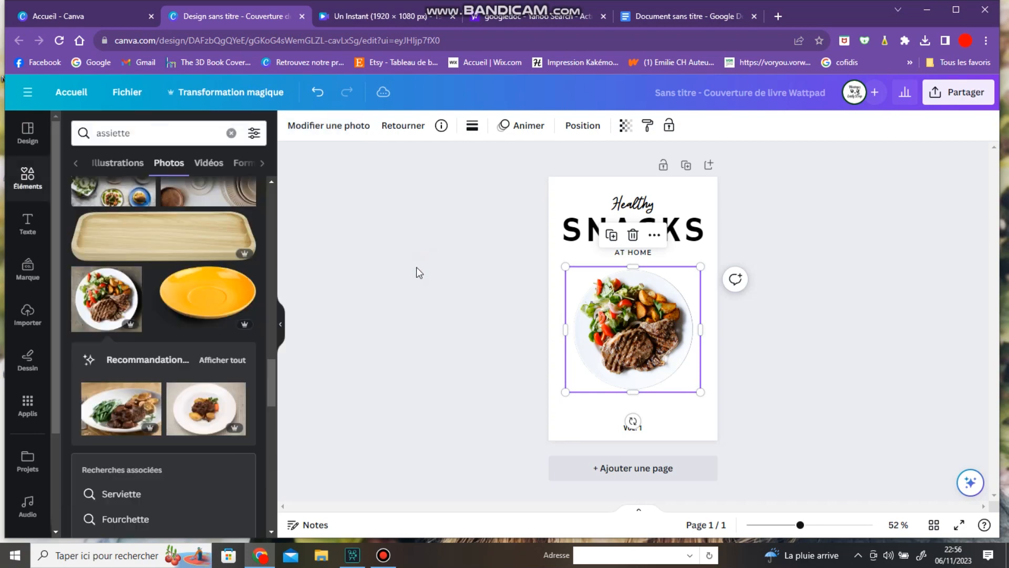
Search the photo elements for "brush" and add the blue watercolour stain to the cover.
drag(136, 134, 89, 134)
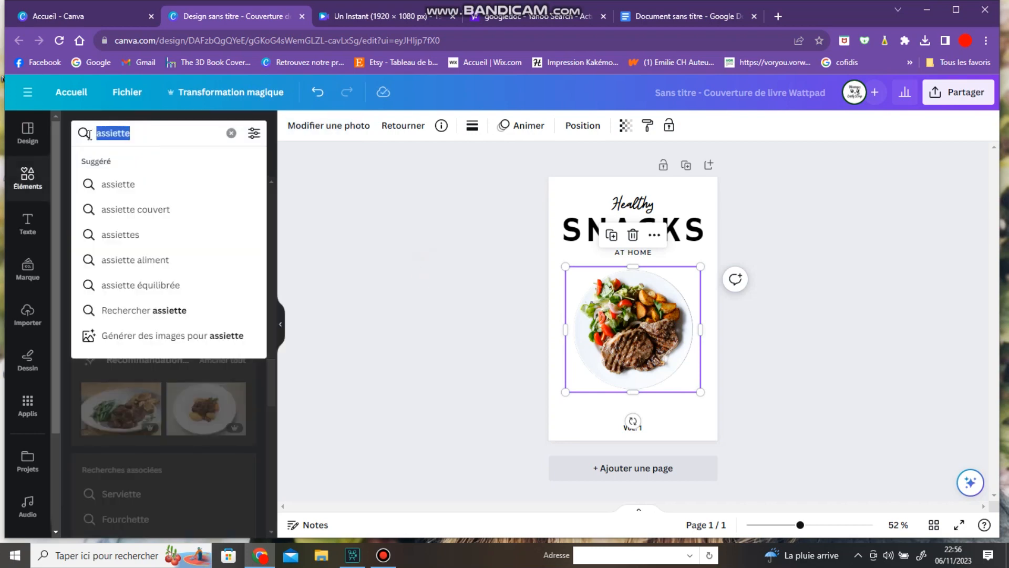
text(brush)
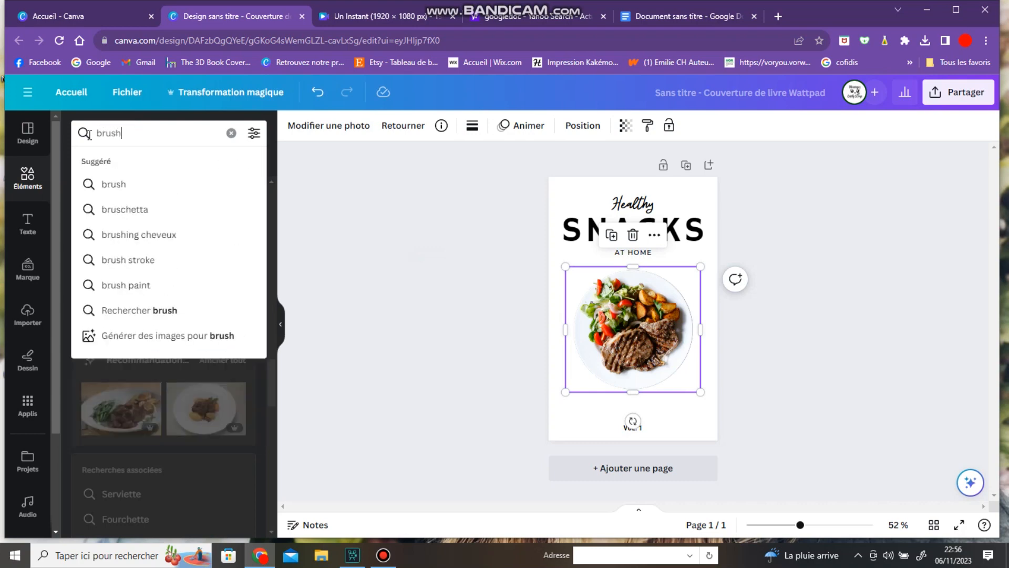
key(Return)
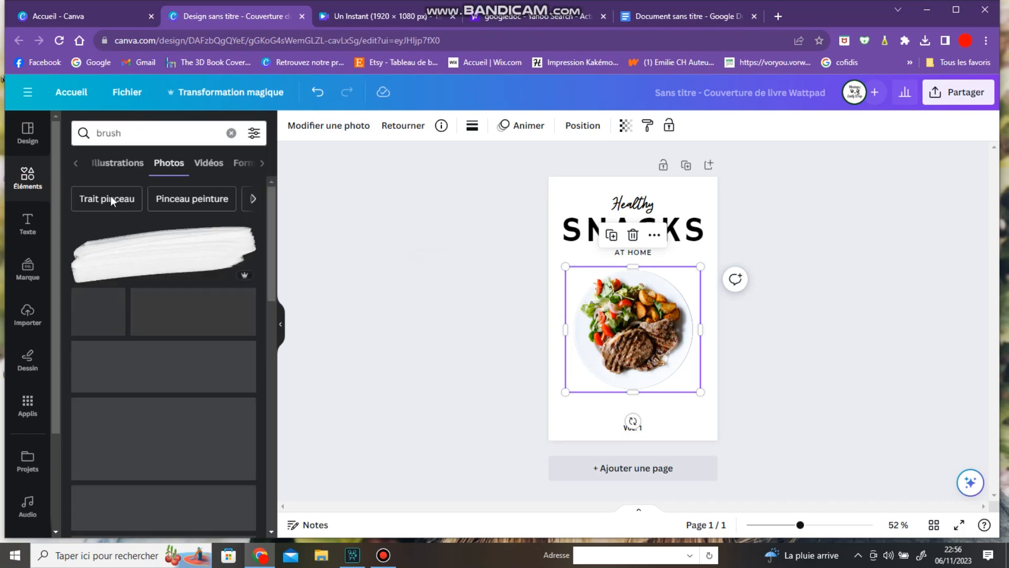
scroll(159, 260, down, 1)
scroll(160, 260, down, 2)
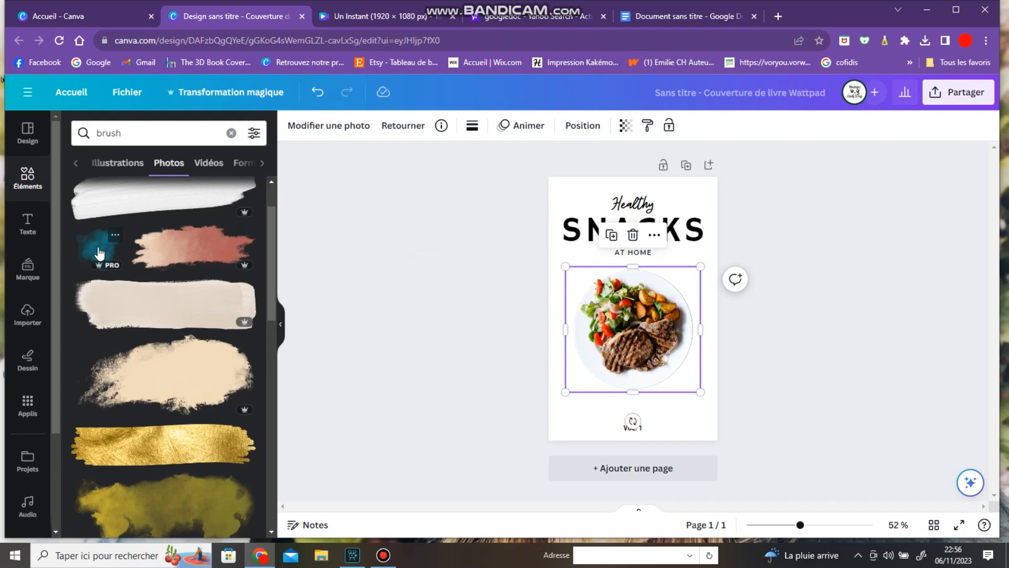
click(99, 252)
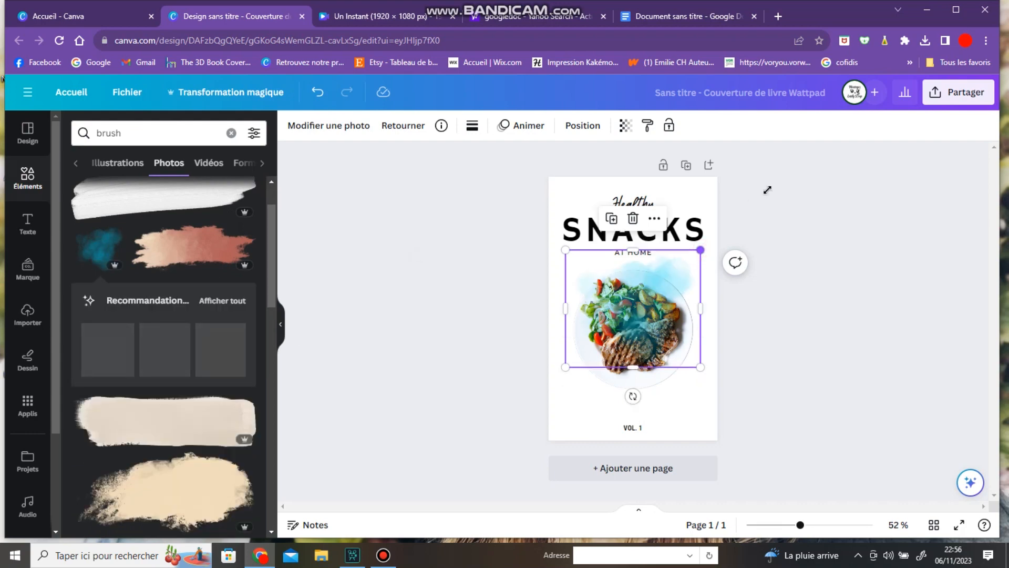
Enlarge the blue watercolour stain to about 637 × 553 px around the plate and send it behind the plate photo.
drag(768, 189, 777, 185)
mouse_move(701, 289)
mouse_down()
mouse_move(679, 347)
mouse_move(654, 342)
mouse_up()
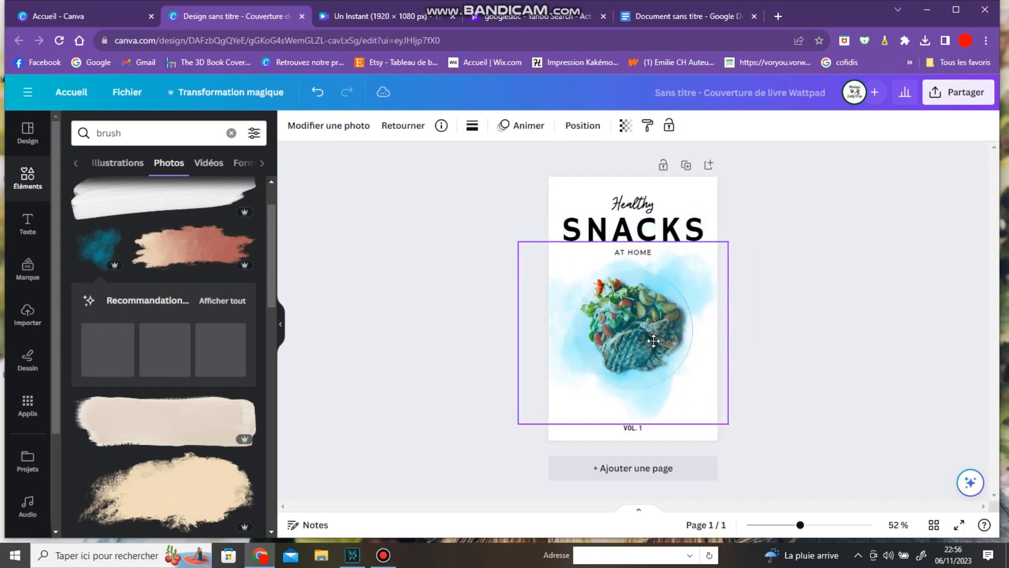
click(586, 127)
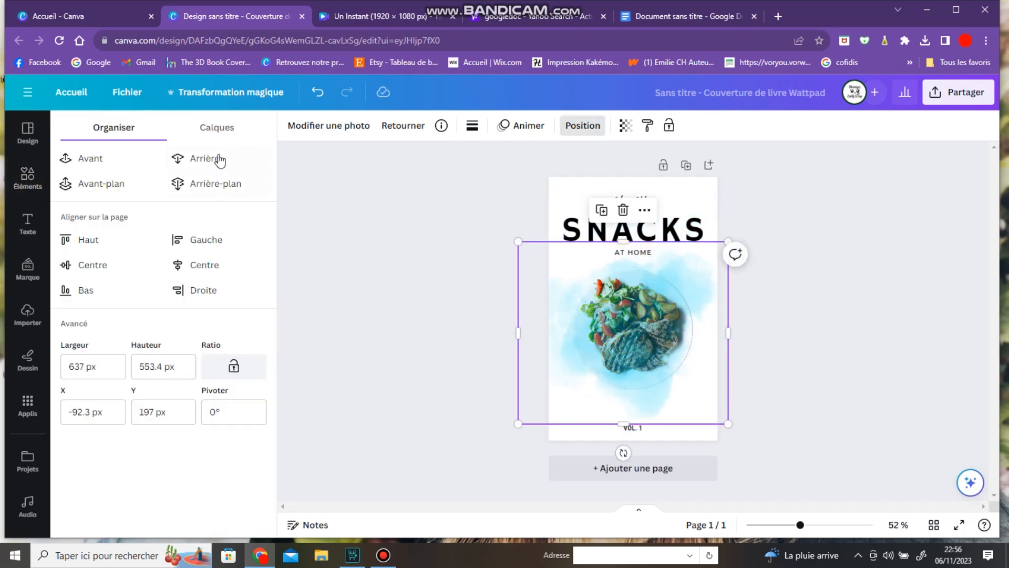
click(206, 164)
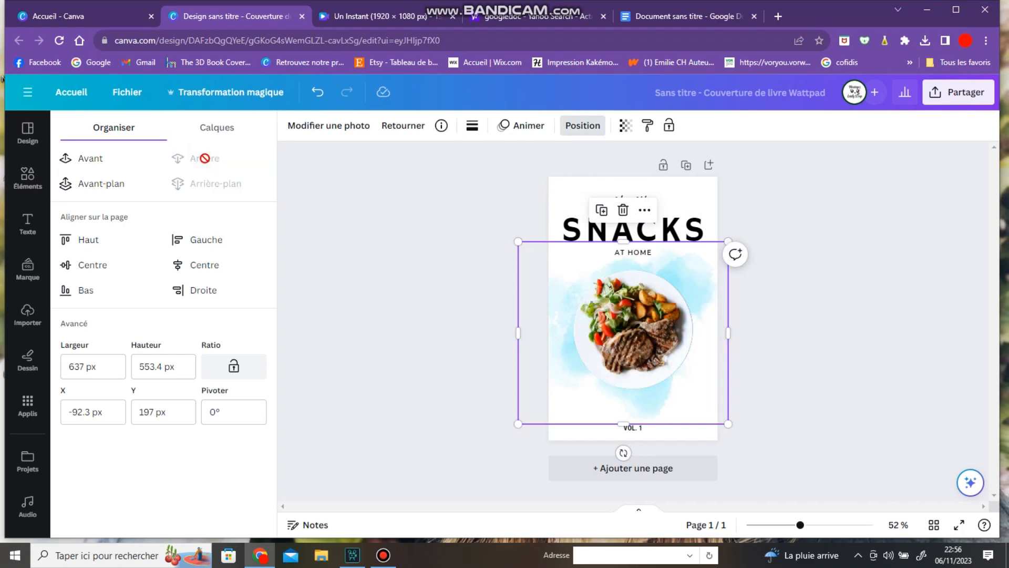
click(851, 247)
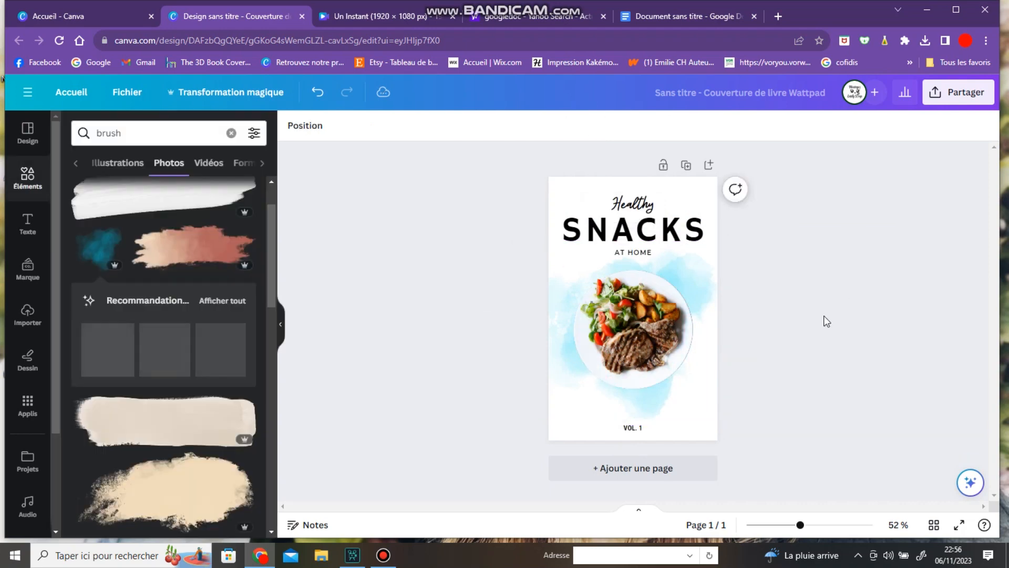
Add the gold brush stroke photo from the "brush" results to the cover.
scroll(178, 356, down, 2)
scroll(179, 356, down, 6)
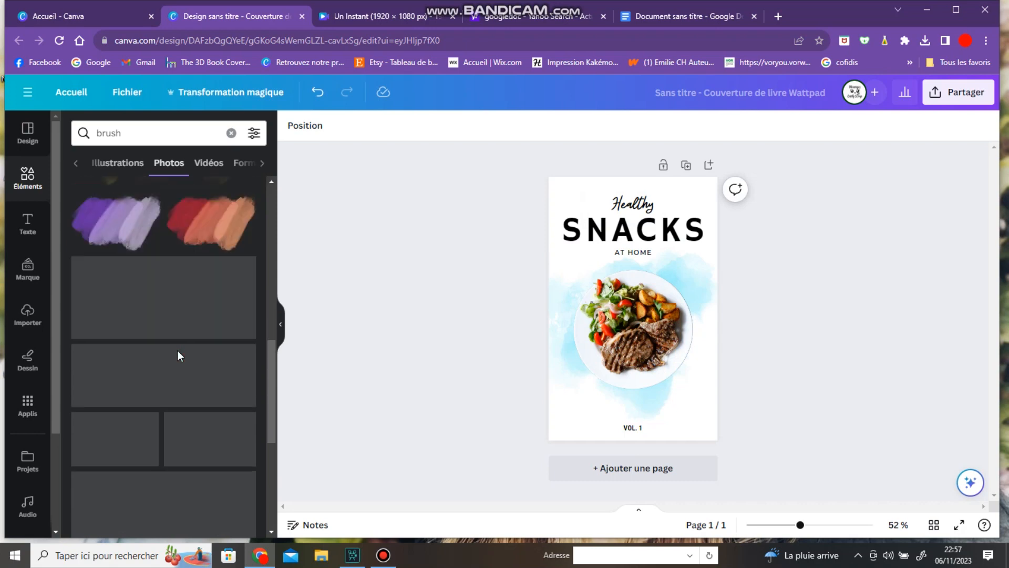
scroll(178, 350, up, 1)
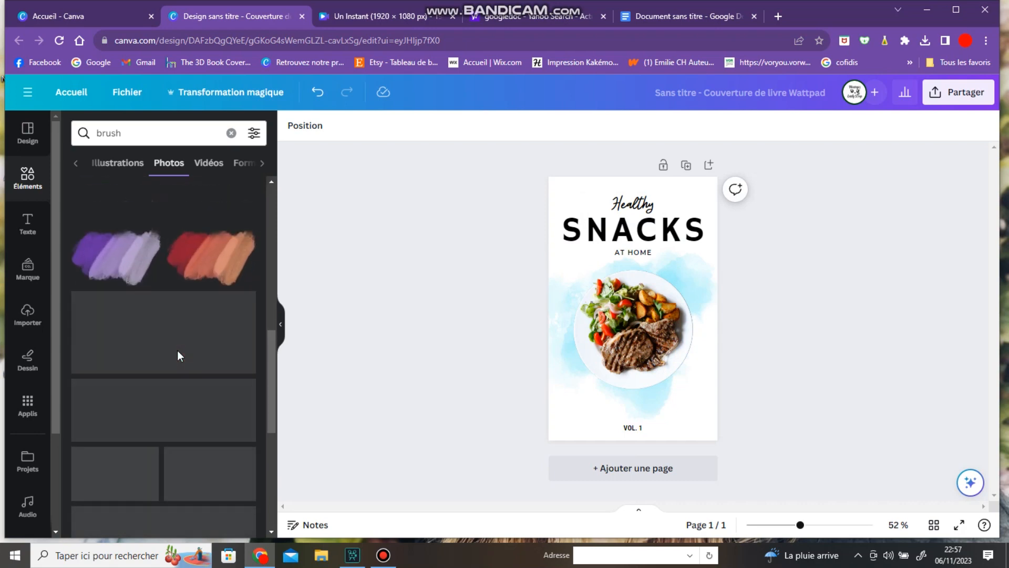
scroll(151, 316, up, 2)
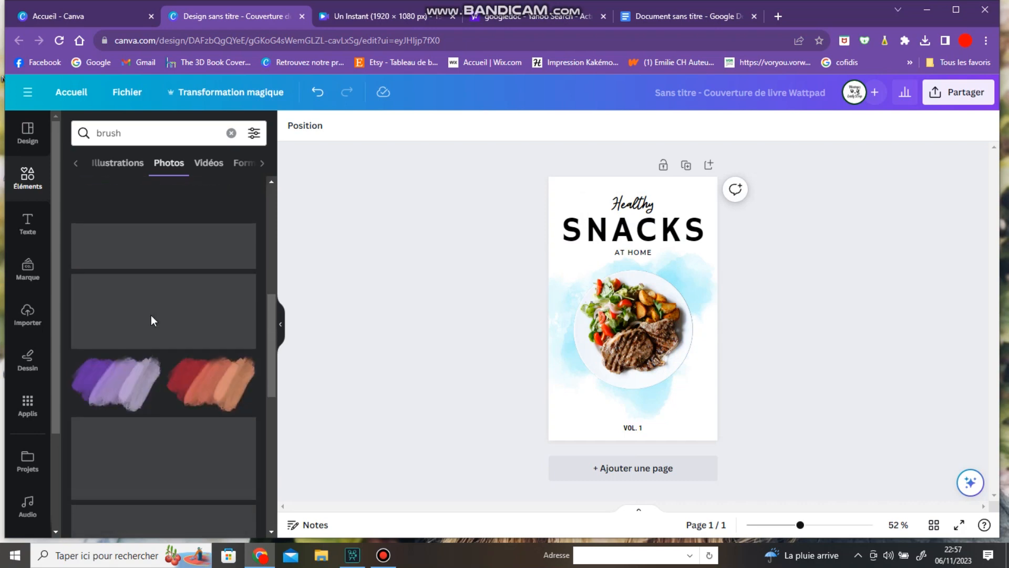
scroll(151, 318, down, 5)
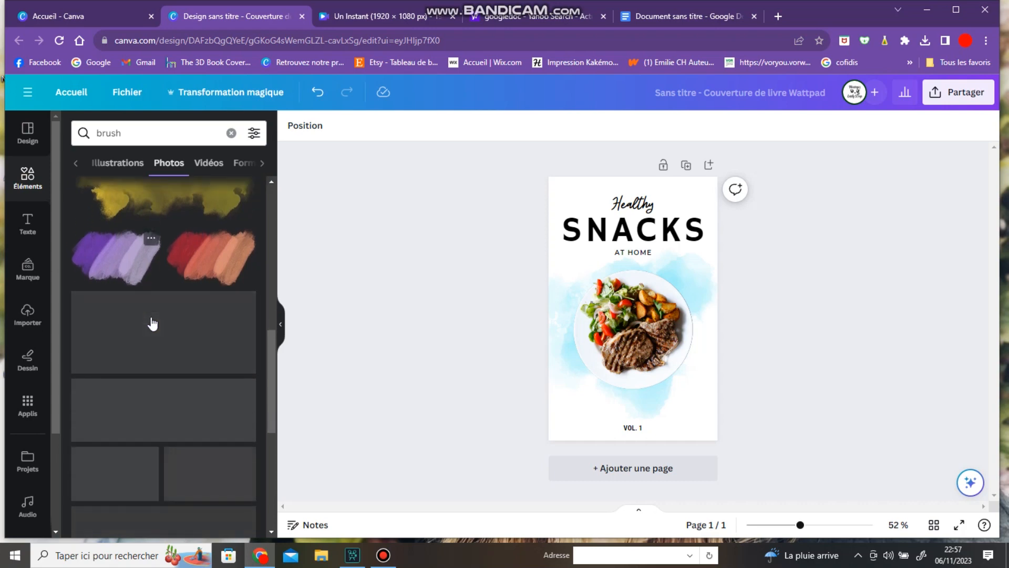
scroll(151, 318, up, 5)
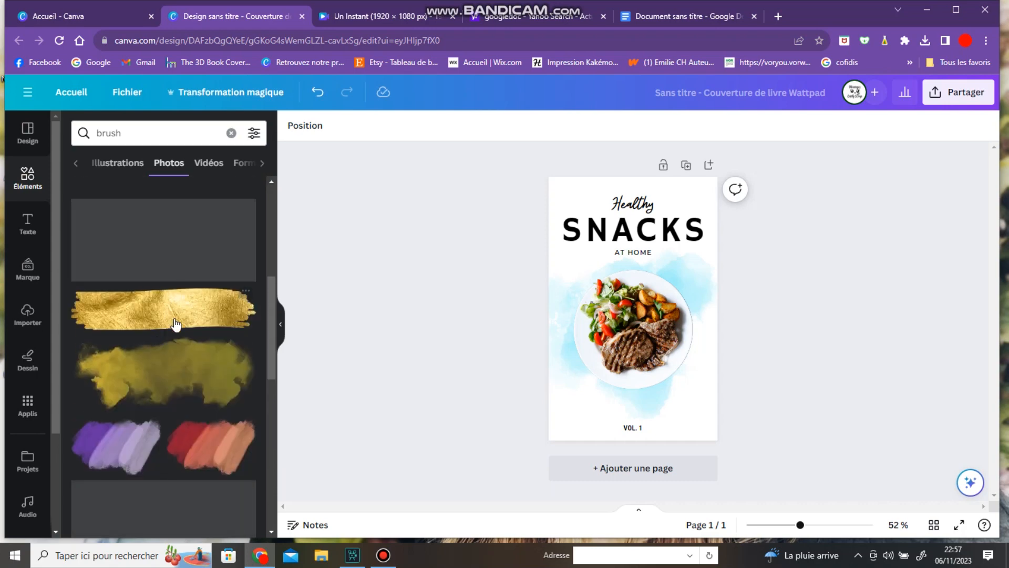
click(173, 316)
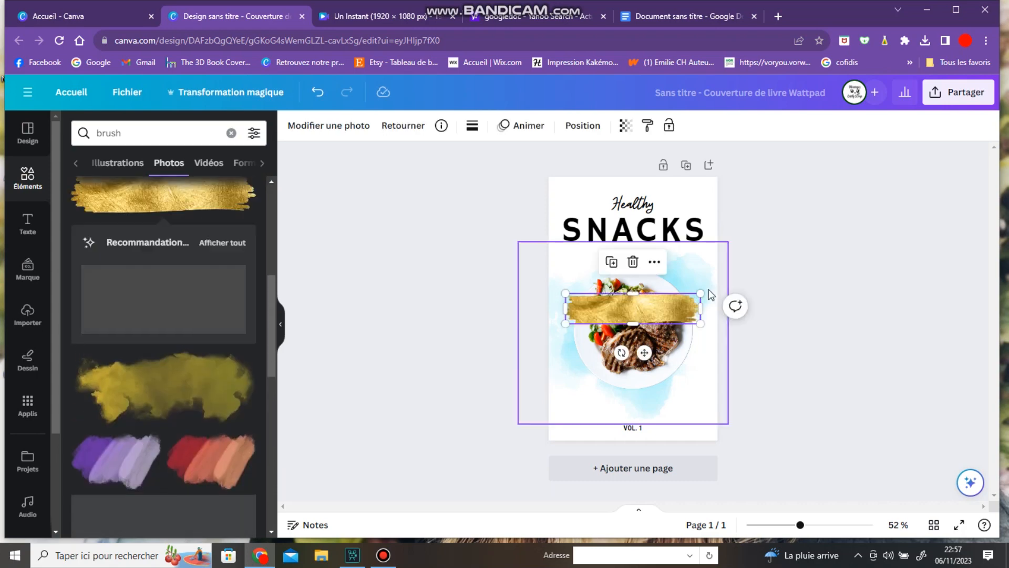
Enlarge the gold brush stroke to about 632 × 141 px and delete the blue watercolour stain.
drag(701, 293, 774, 277)
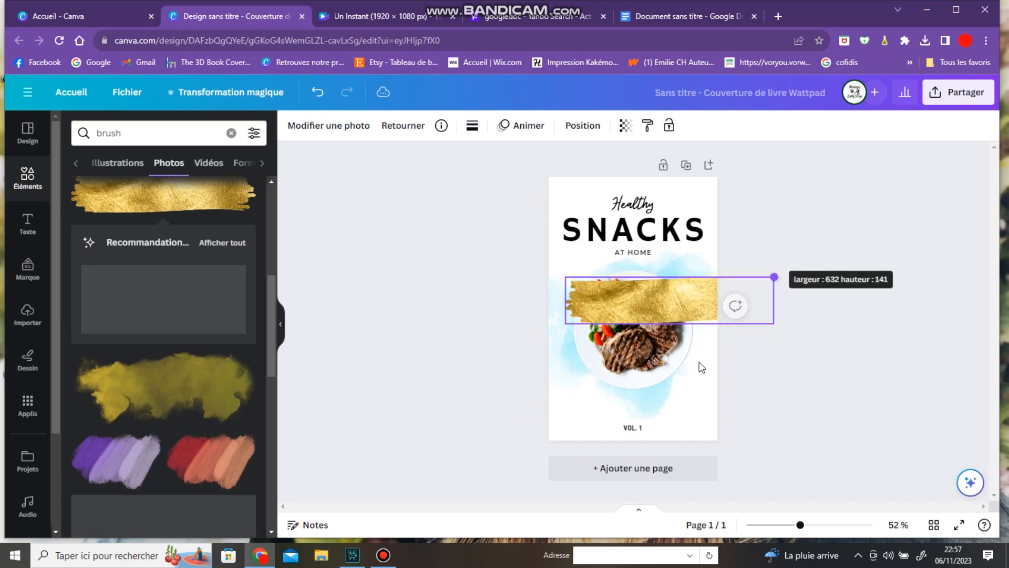
click(656, 400)
click(624, 211)
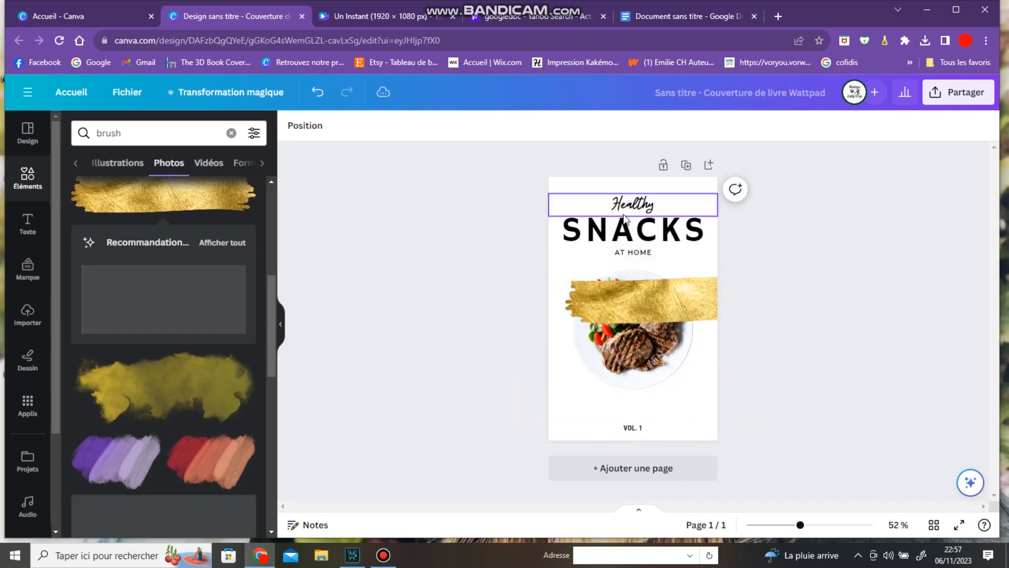
Rotate the gold brush stroke to about -23° diagonally across the cover and send it behind the plate photo.
mouse_move(613, 313)
mouse_down()
mouse_move(556, 351)
mouse_move(586, 333)
mouse_up()
drag(643, 373, 665, 372)
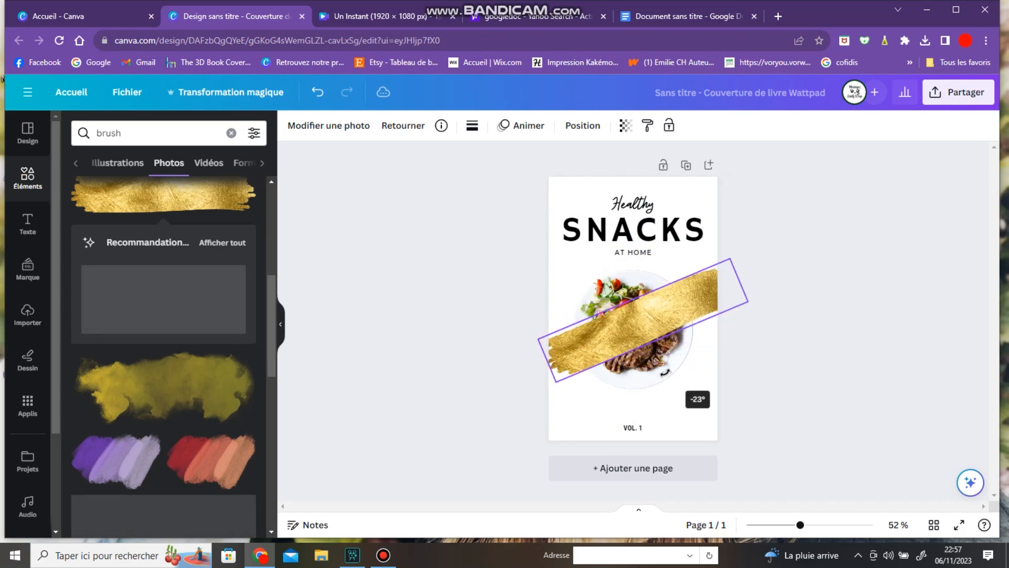
click(583, 126)
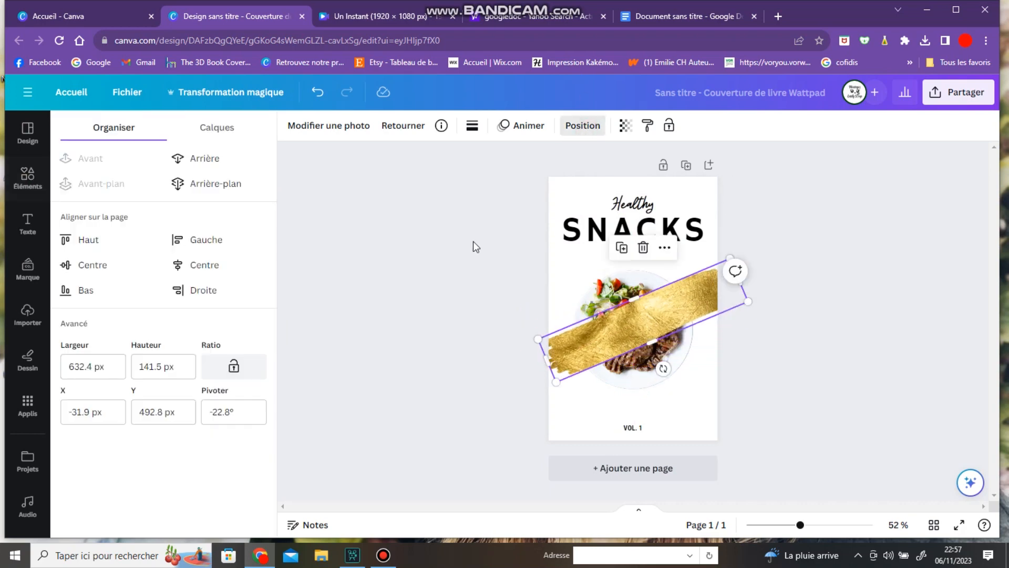
click(207, 164)
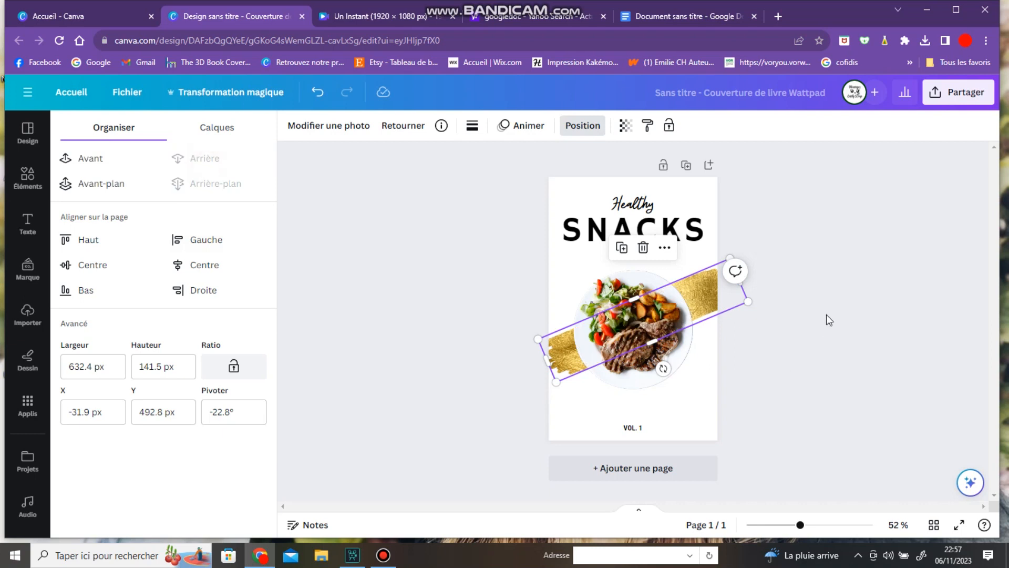
click(805, 269)
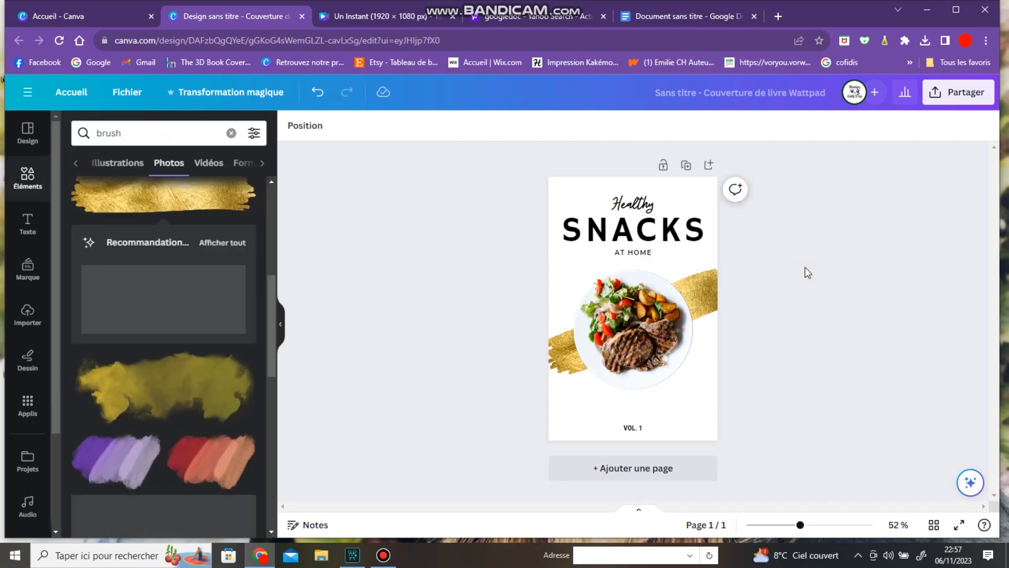
mouse_move(550, 273)
mouse_down()
mouse_move(568, 257)
mouse_move(558, 266)
mouse_up()
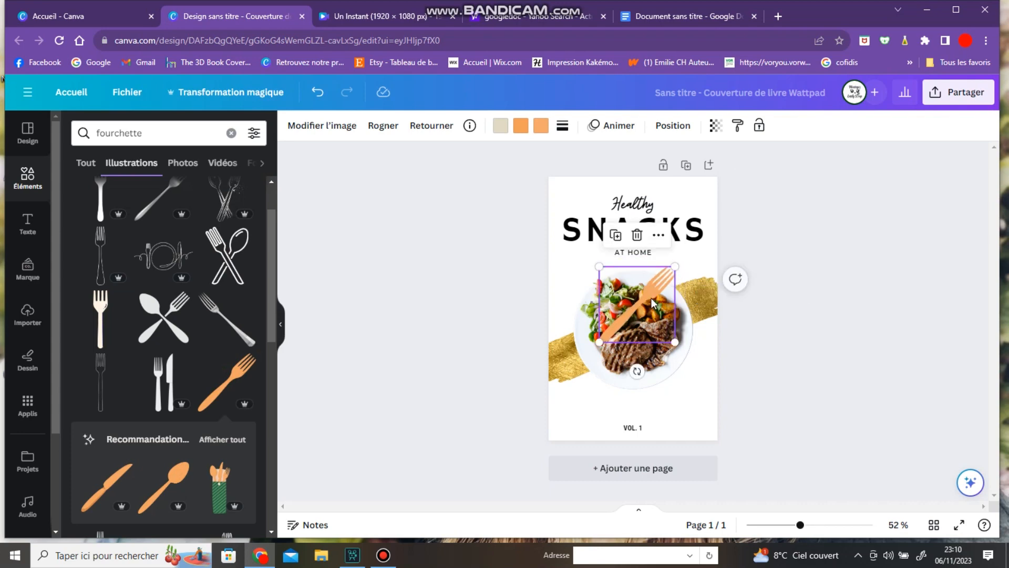
Place the orange fork, slightly reduced, at the plate's lower-right edge and recolour both its orange tones to the photo colour #897b6b.
drag(652, 304, 683, 358)
drag(704, 398, 688, 371)
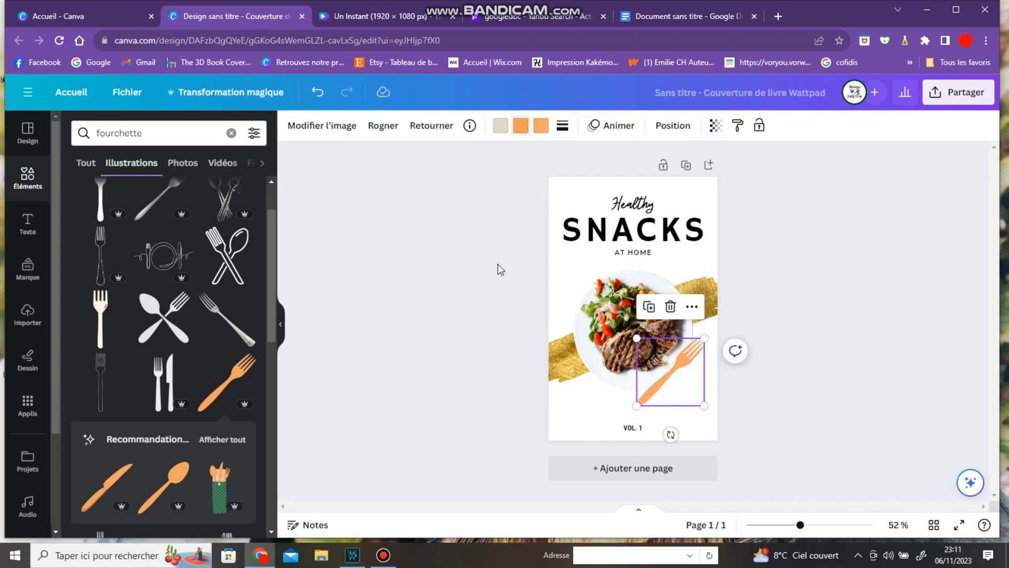
scroll(211, 321, down, 2)
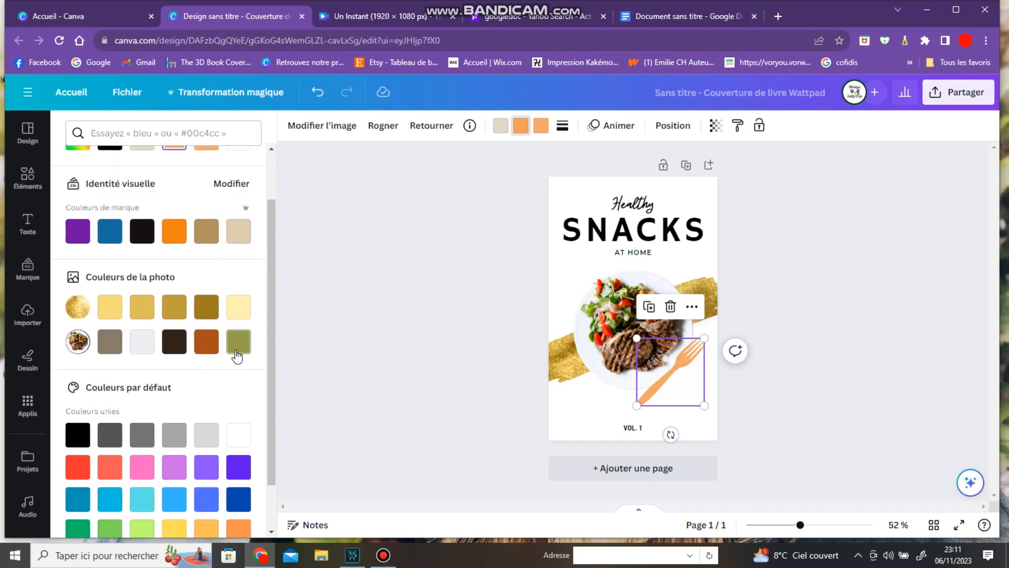
scroll(136, 337, down, 2)
click(112, 286)
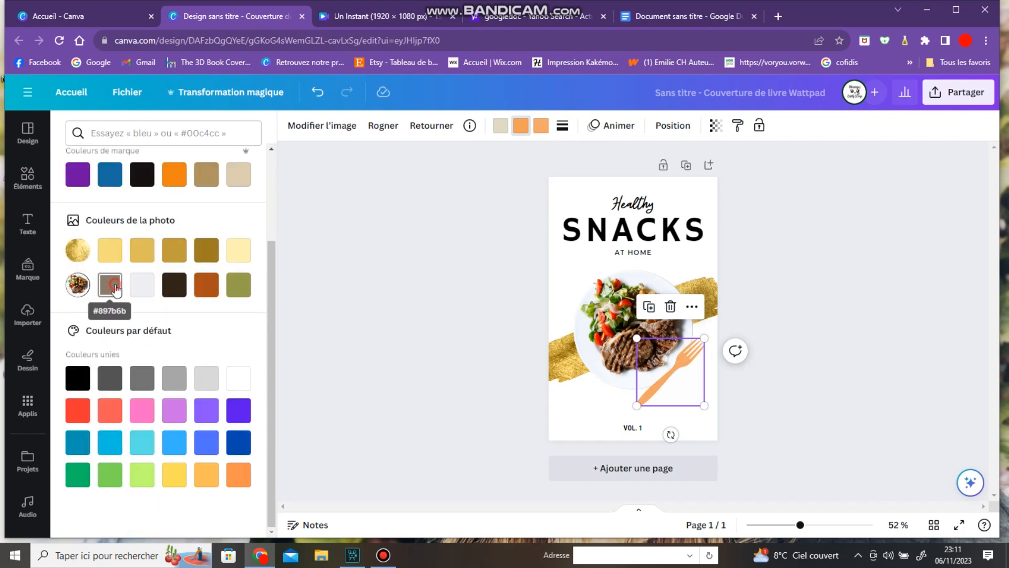
click(541, 126)
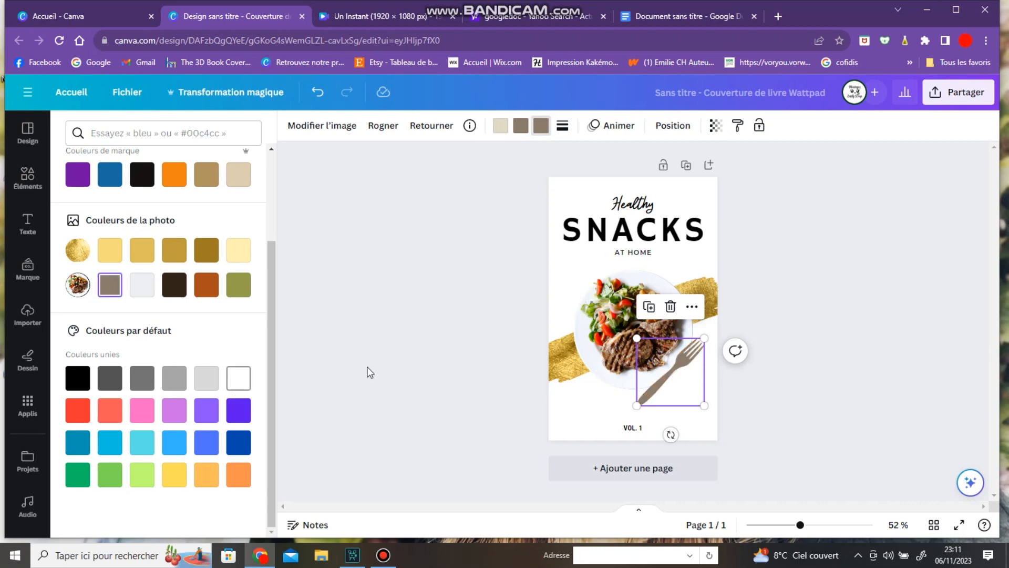
click(477, 290)
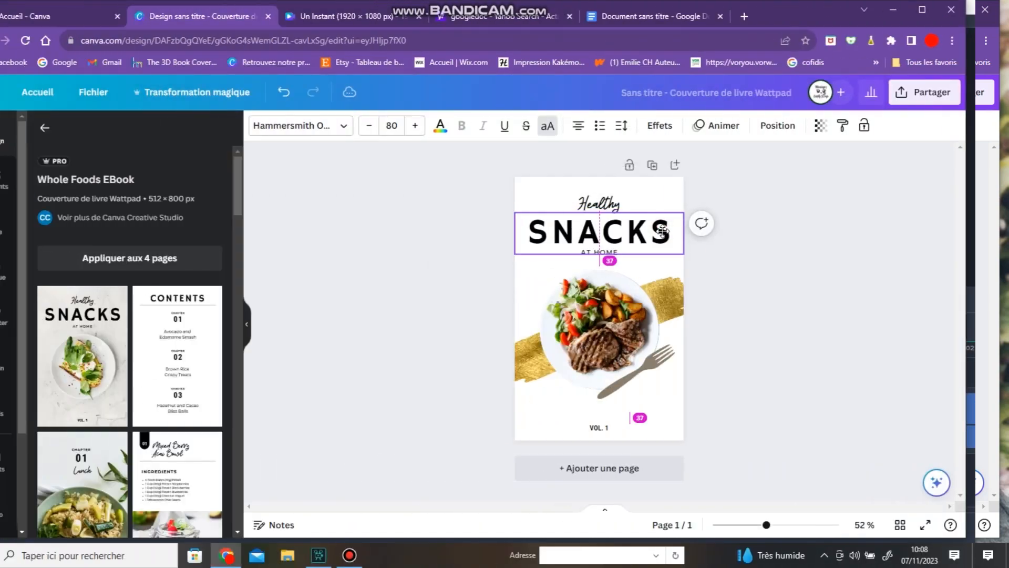
Move the SNACKS title slightly up between Healthy and AT HOME and apply the Ombres text effect.
drag(663, 230, 698, 226)
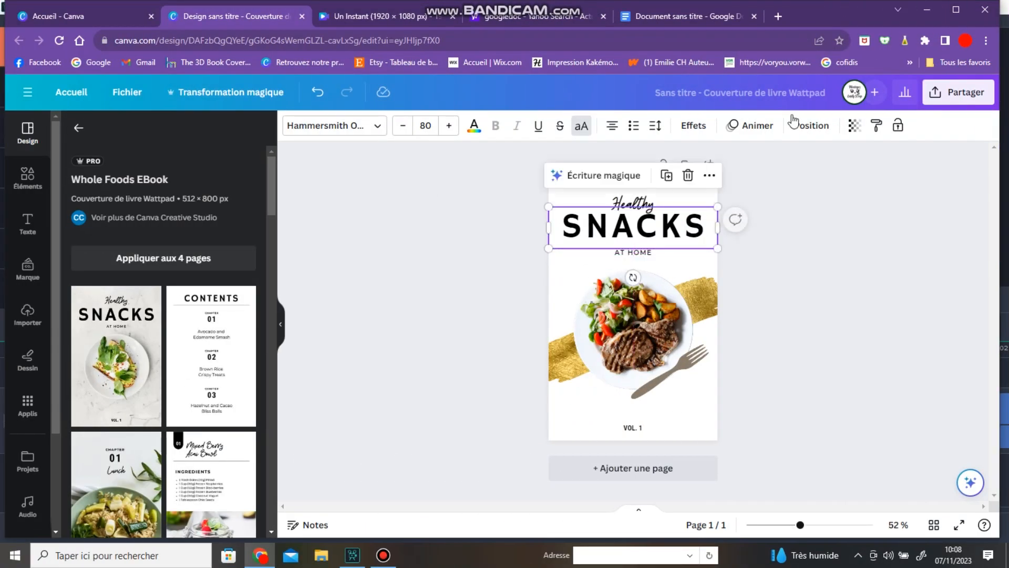
click(685, 129)
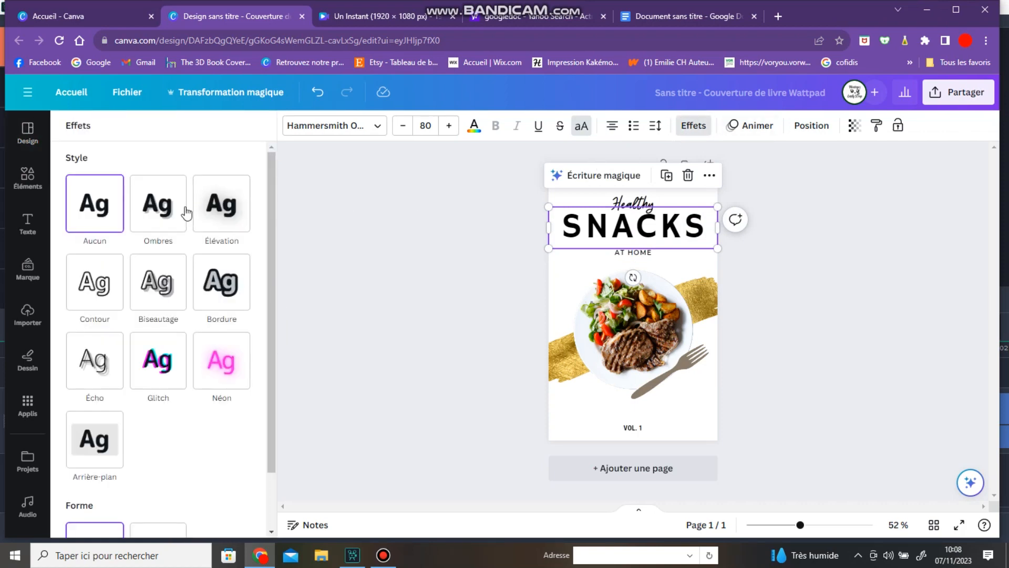
click(162, 222)
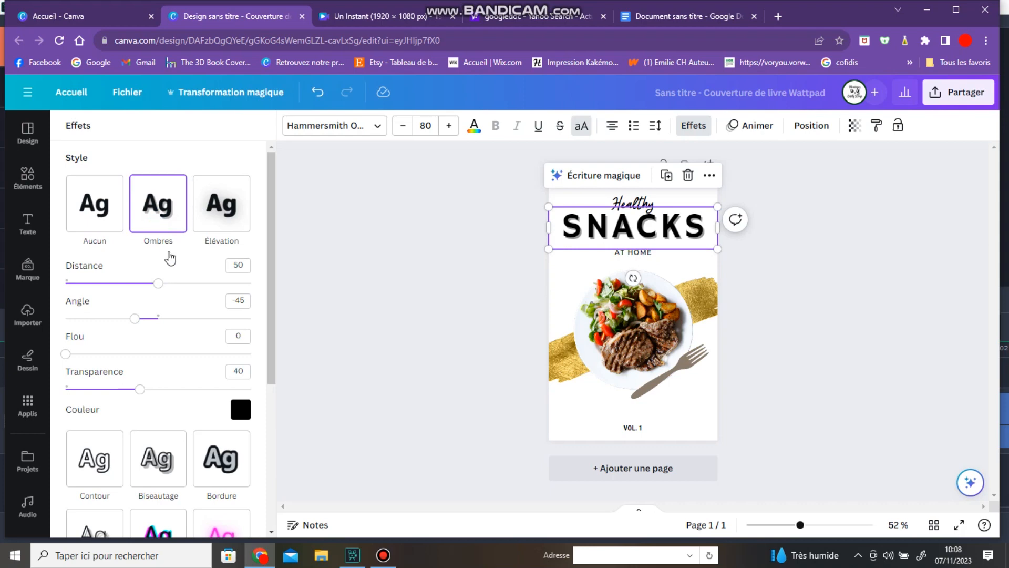
Set the SNACKS title's shadow to Transparence 100 and the darker tan brand colour.
drag(138, 392, 252, 390)
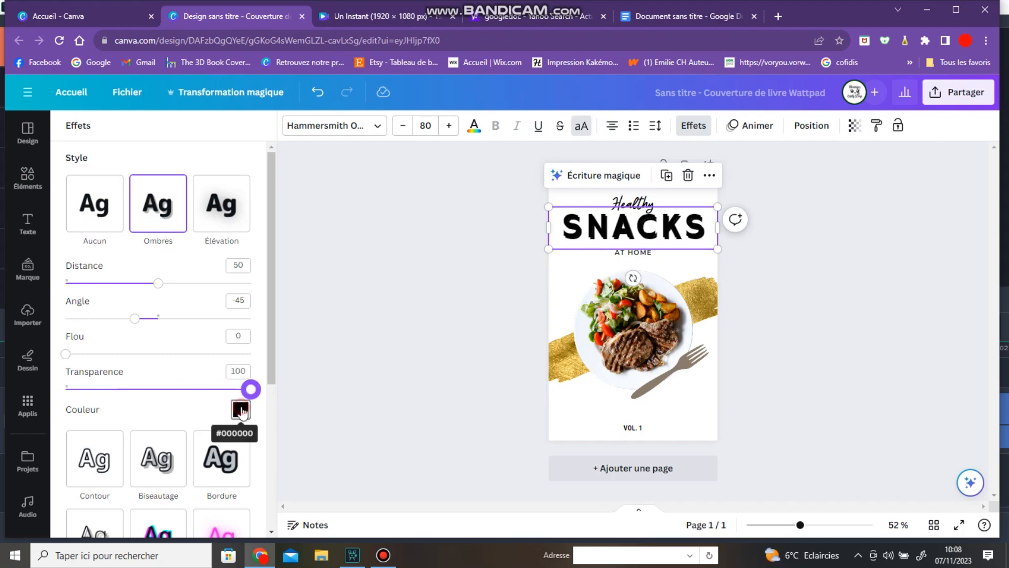
click(241, 411)
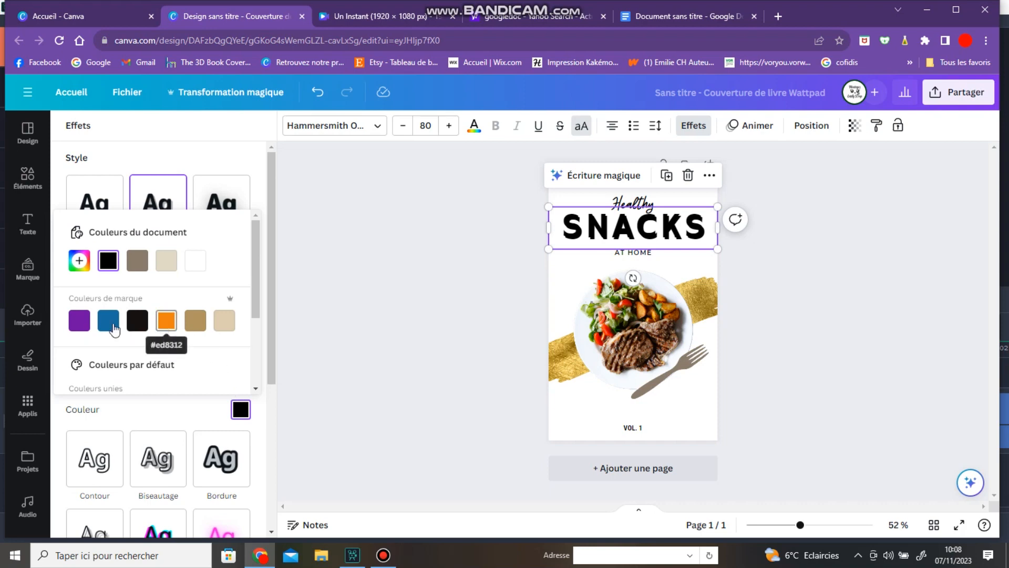
scroll(172, 318, down, 2)
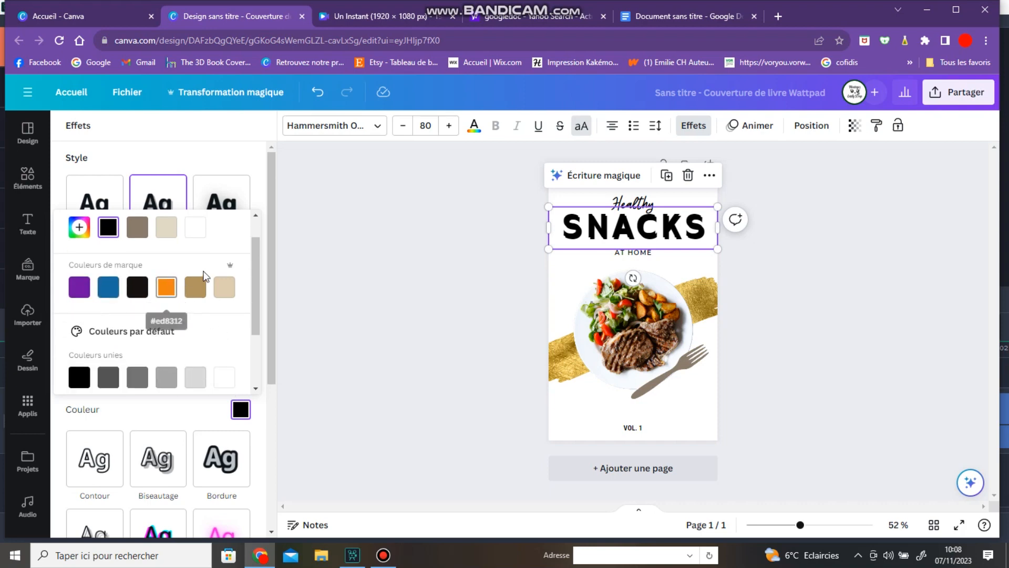
click(196, 257)
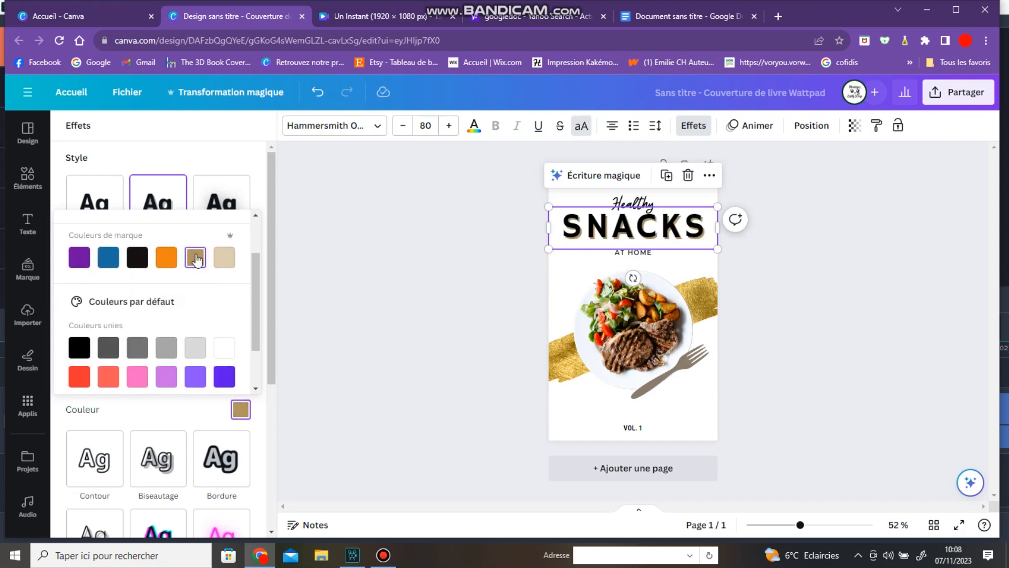
click(315, 223)
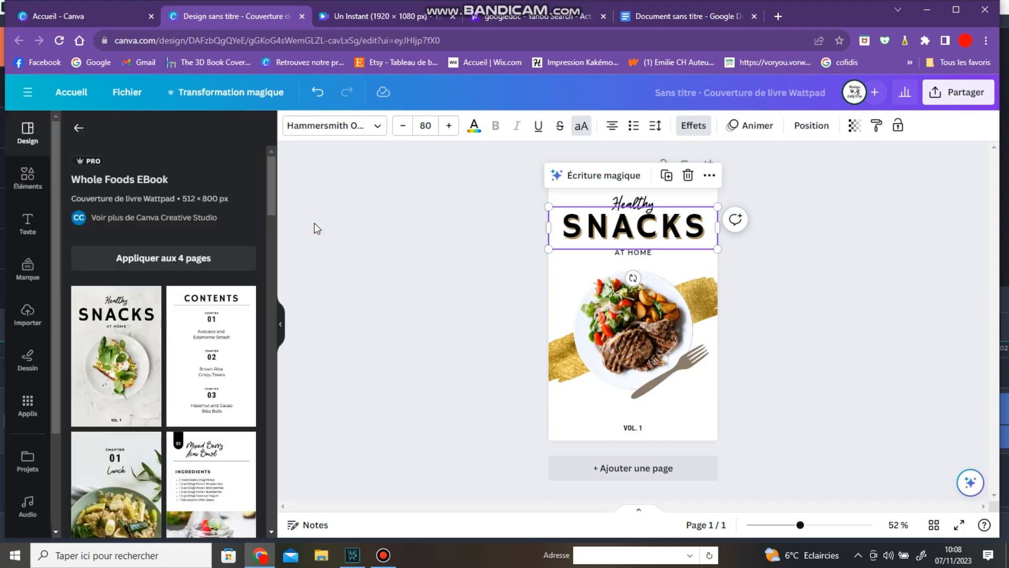
Apply the Bordure effect to the SNACKS title in the darker tan brand colour with Épaisseur 40.
click(693, 125)
scroll(196, 360, down, 3)
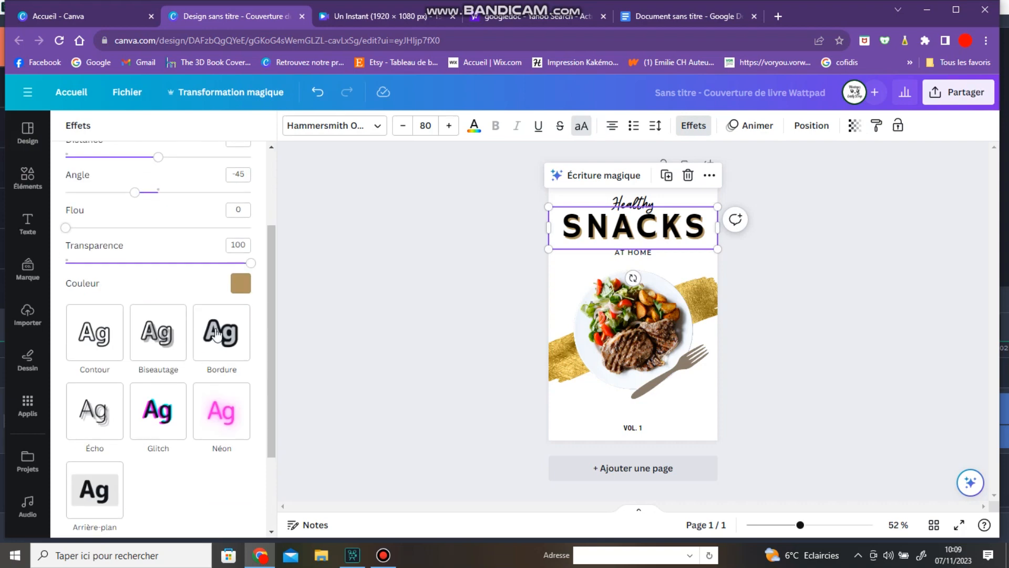
click(225, 326)
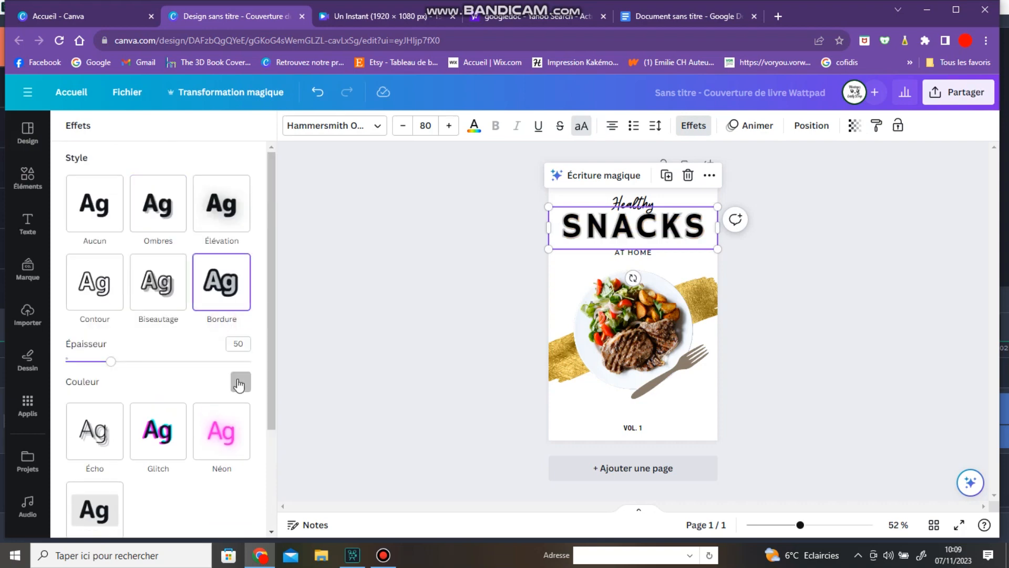
click(240, 382)
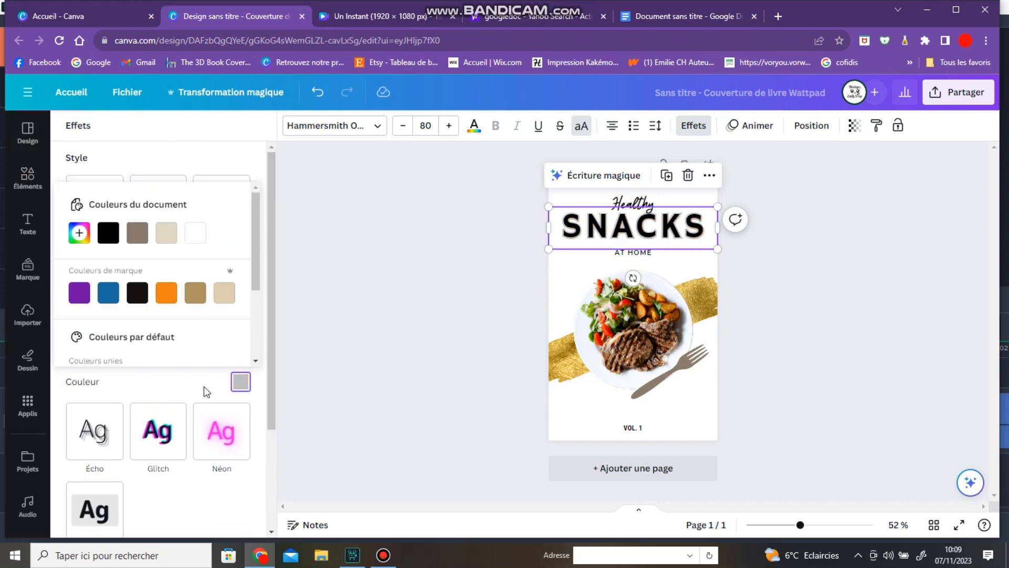
click(194, 300)
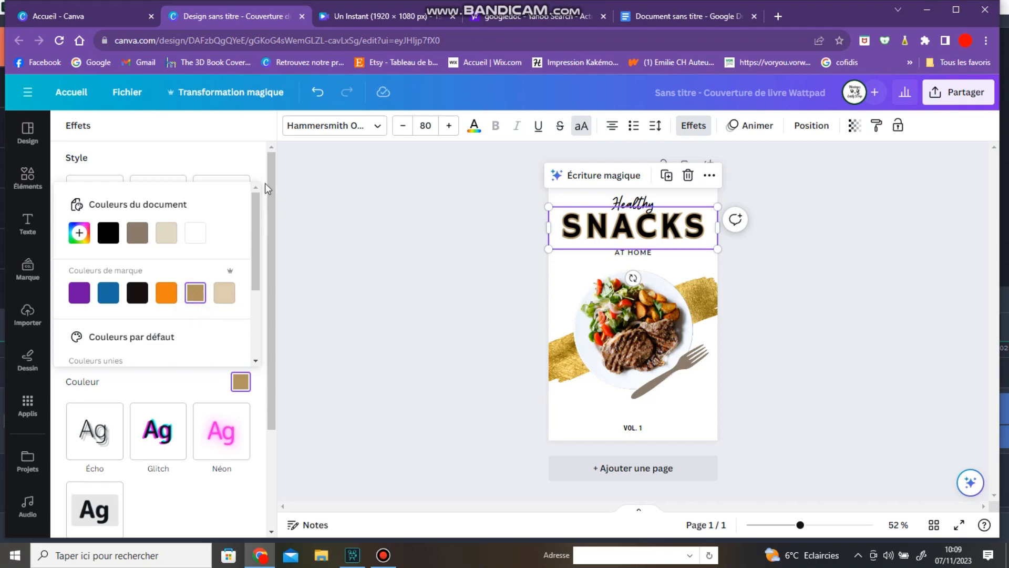
click(260, 165)
mouse_move(111, 363)
mouse_down()
mouse_move(253, 373)
mouse_move(104, 380)
mouse_up()
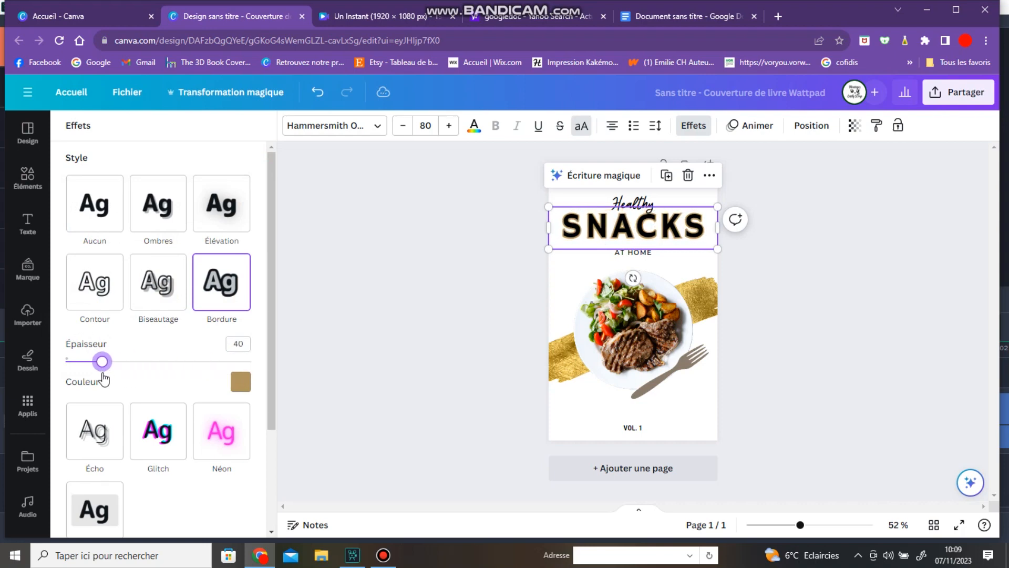
Apply the Biseautage effect to the SNACKS title and open its effect colour choices.
click(166, 283)
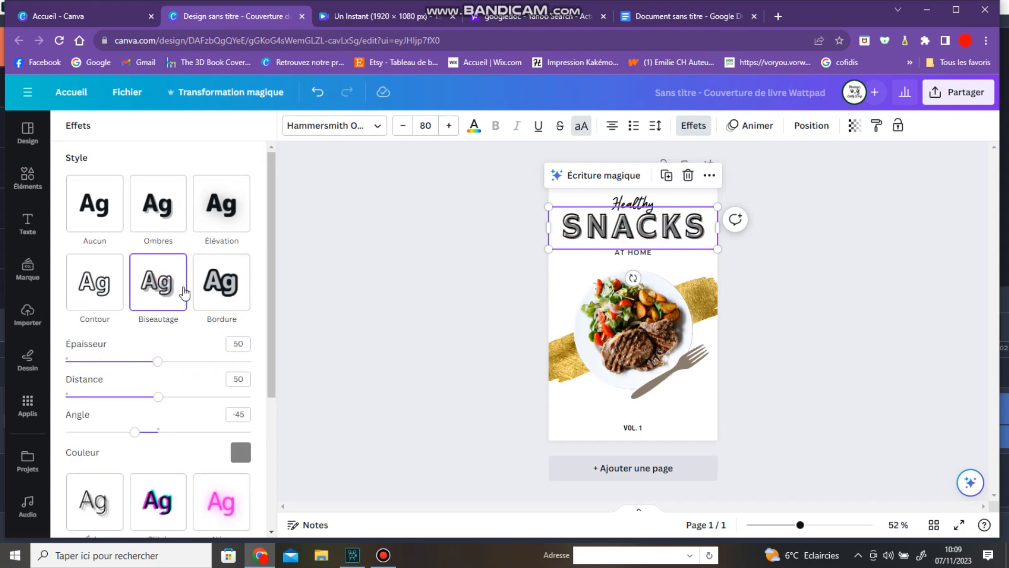
click(238, 451)
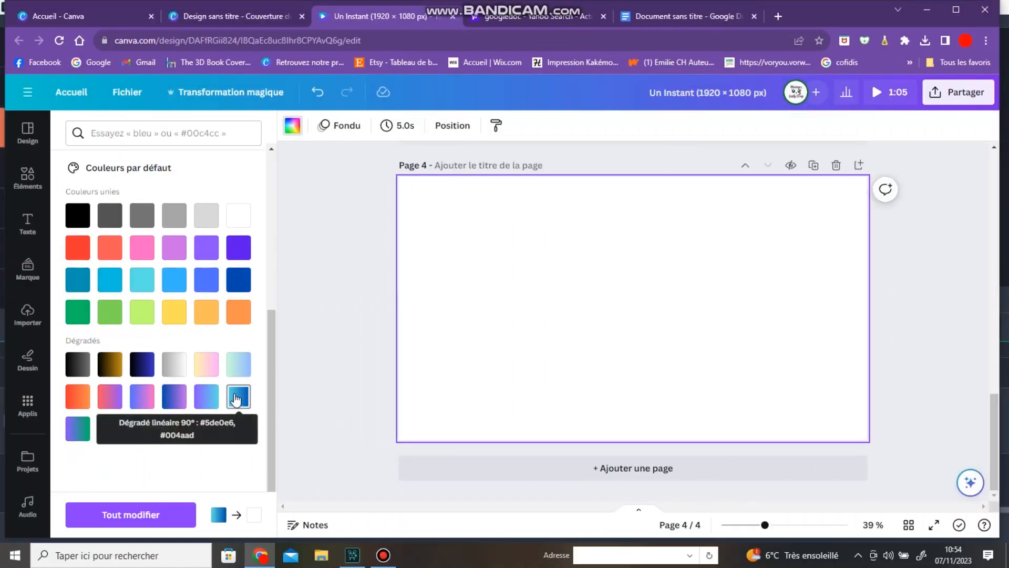
Fill page 4's background with the #5de0e6 to #004aad linear gradient and add the FEELIN' CUTE font combination.
click(236, 400)
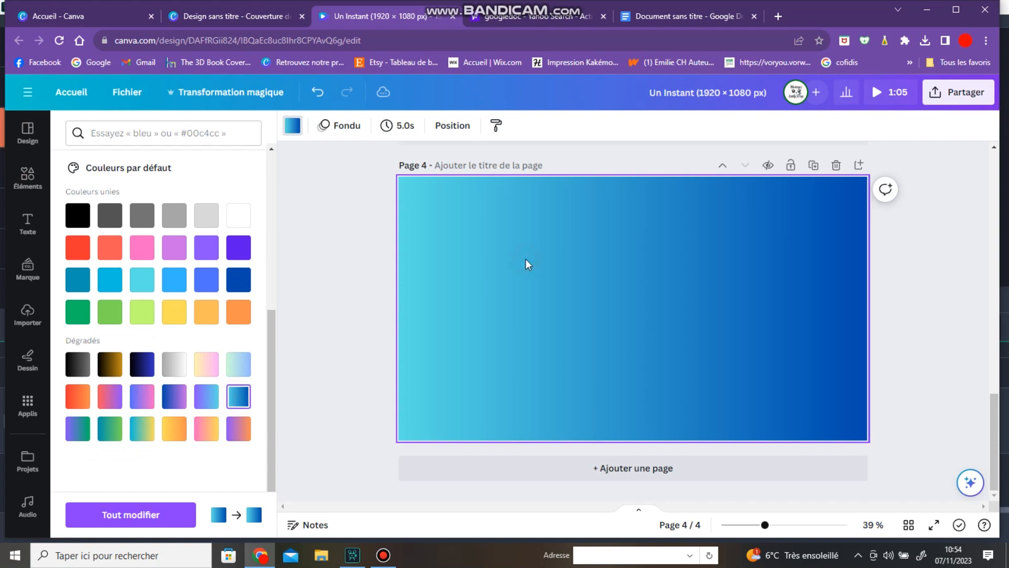
click(27, 226)
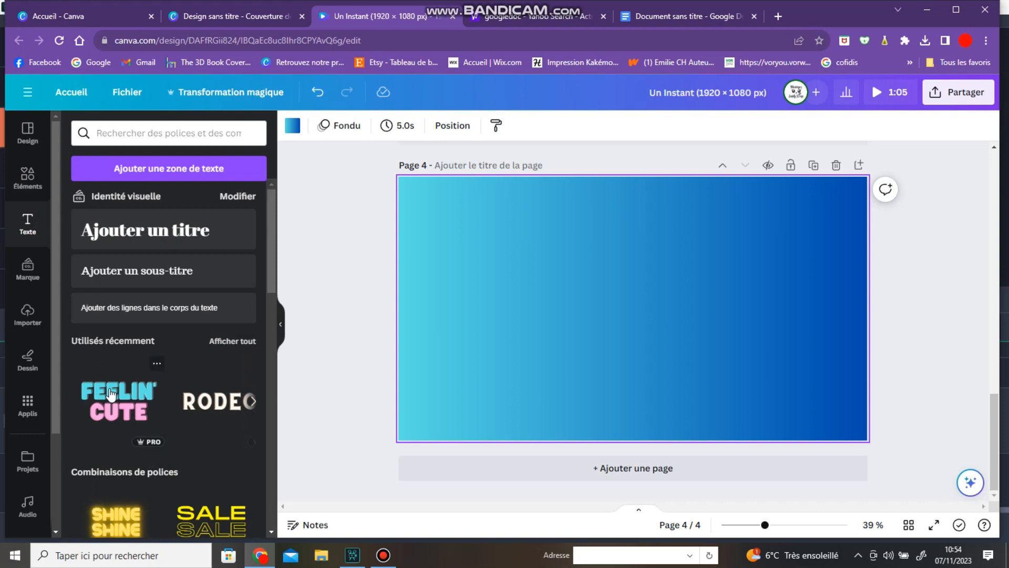
click(111, 394)
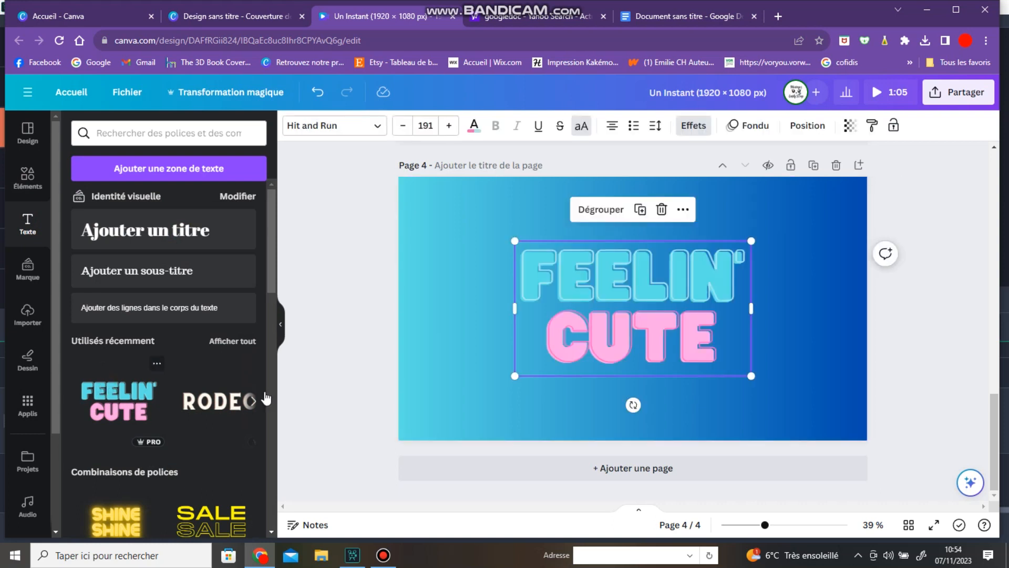
Ungroup the FEELIN' CUTE combination and delete the FEELIN' text.
click(786, 316)
double_click(605, 264)
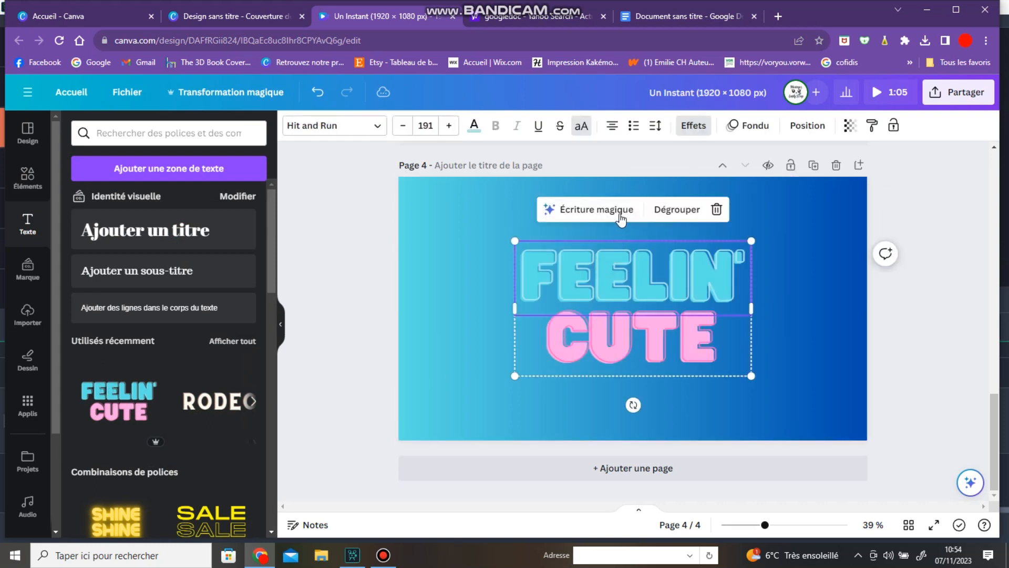
click(690, 214)
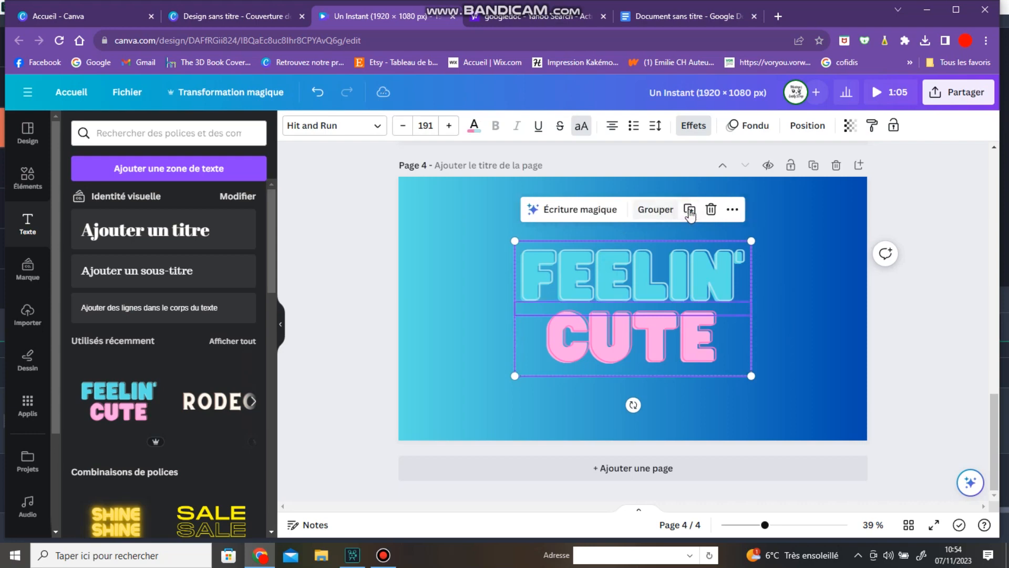
click(782, 288)
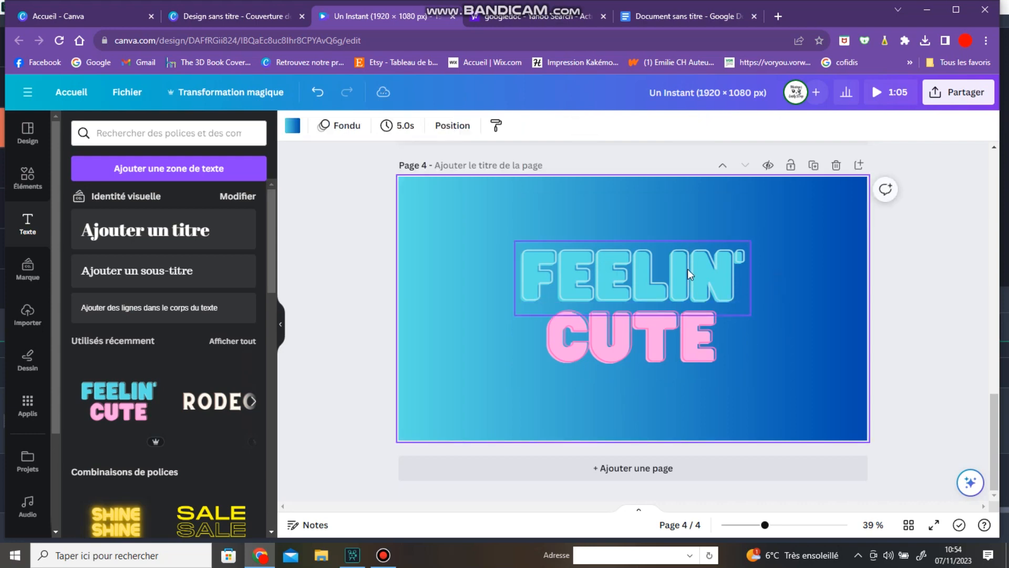
click(687, 270)
click(689, 212)
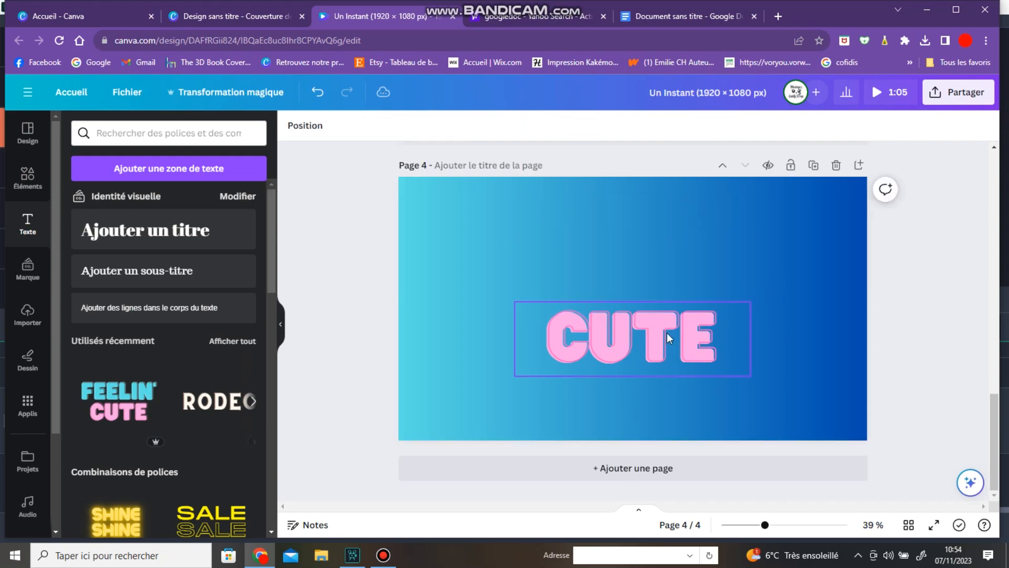
Enlarge the CUTE text to about size 278 and centre it on page 4.
drag(667, 285, 667, 283)
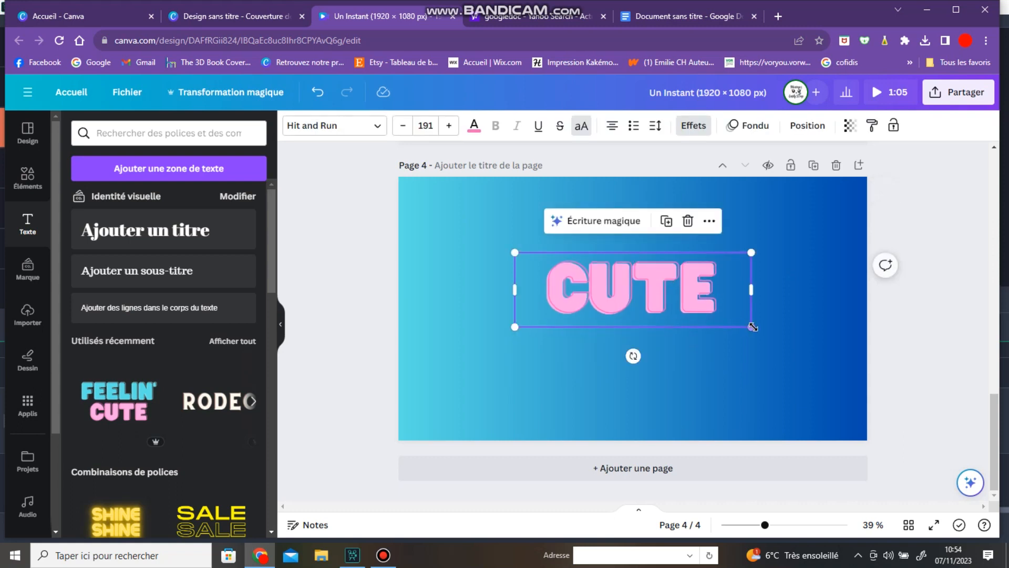
drag(845, 380, 861, 363)
drag(724, 307, 670, 305)
Replace CUTE with VORWERK, then widen and scale the box to fit one line at about size 246, centred on the page.
double_click(670, 305)
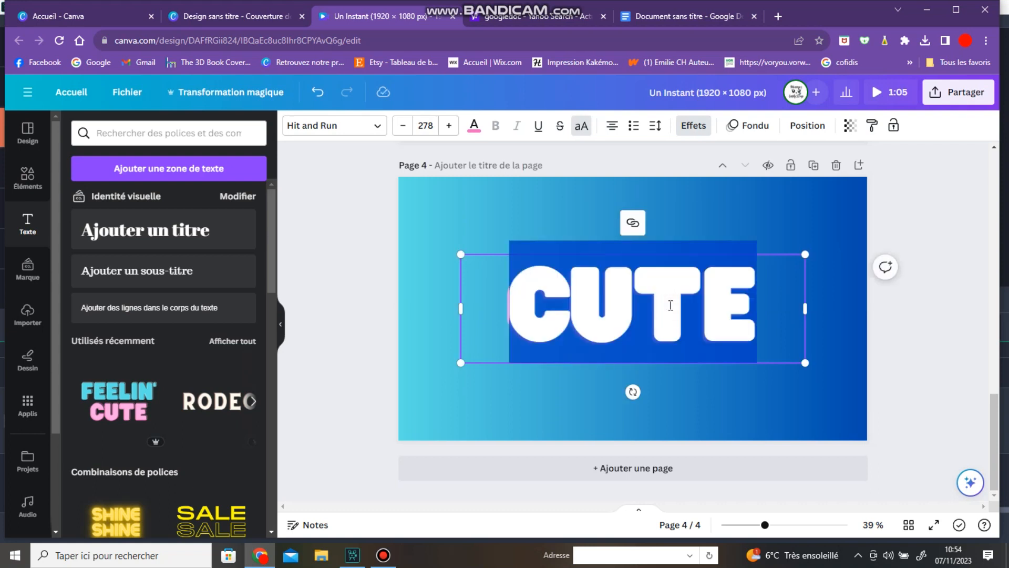
text(VORWE)
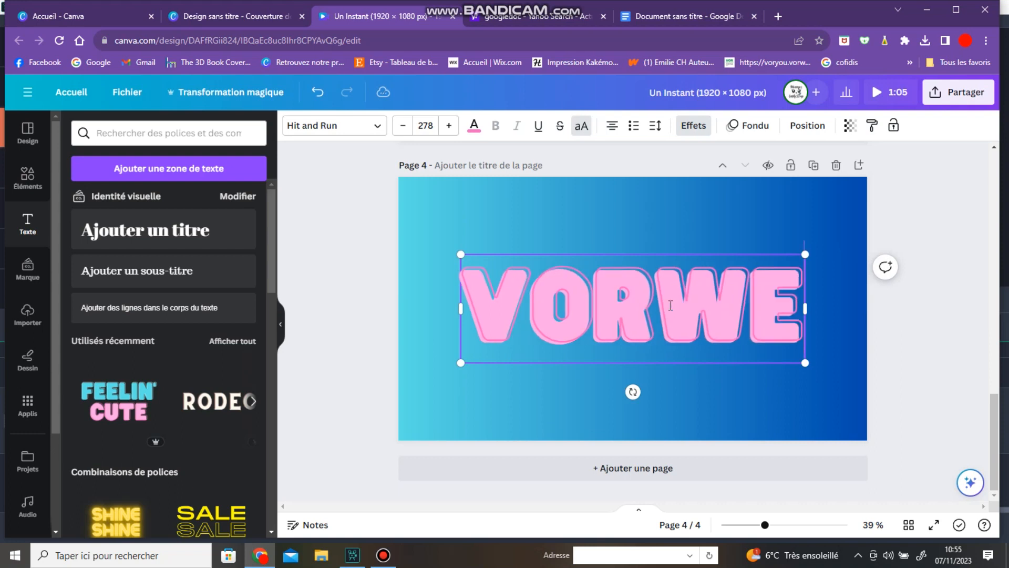
text(RK)
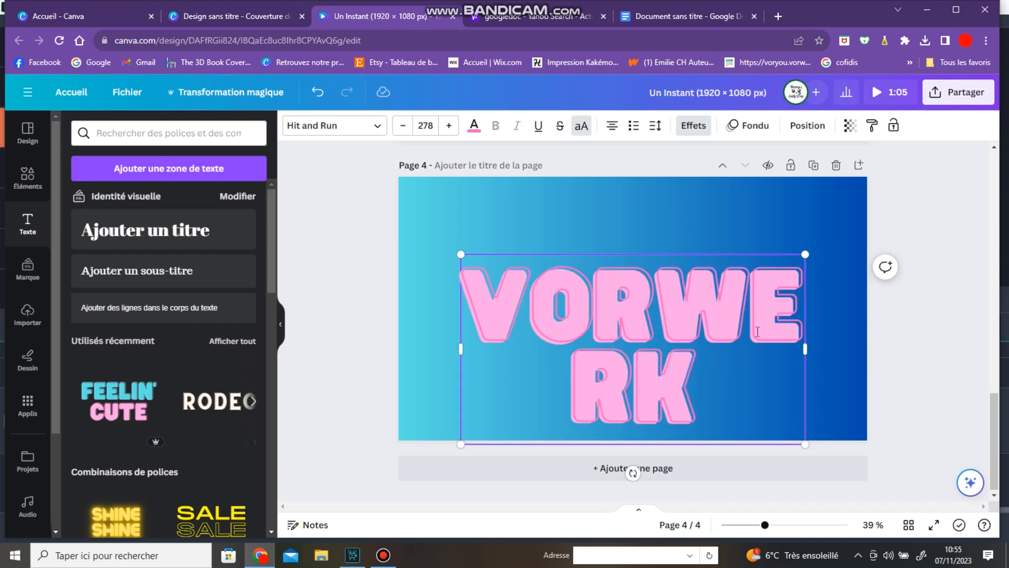
drag(807, 348, 926, 322)
drag(926, 363, 876, 350)
drag(790, 309, 730, 308)
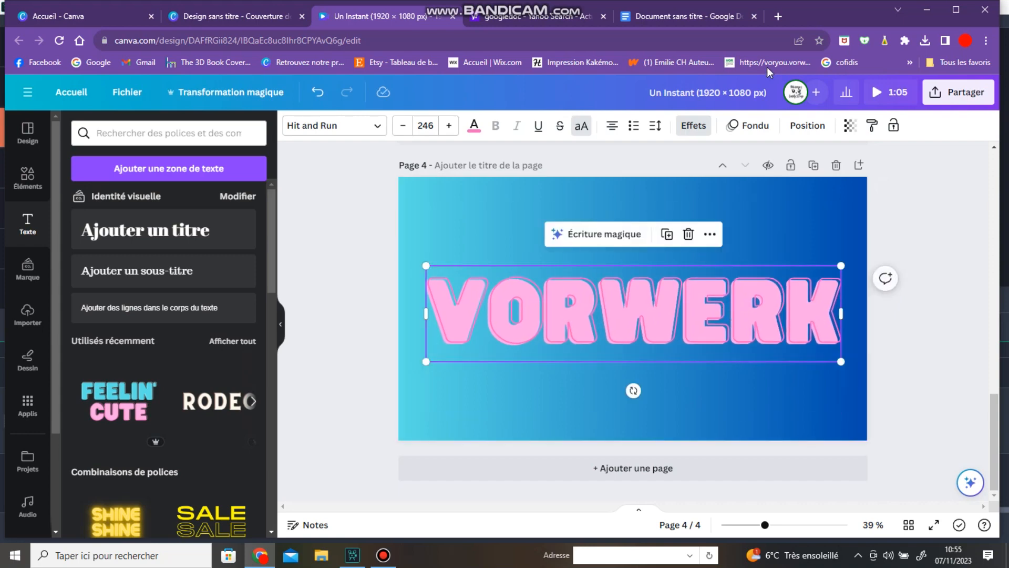
Set the VORWERK text's effect to Aucun and colour the text black.
click(703, 127)
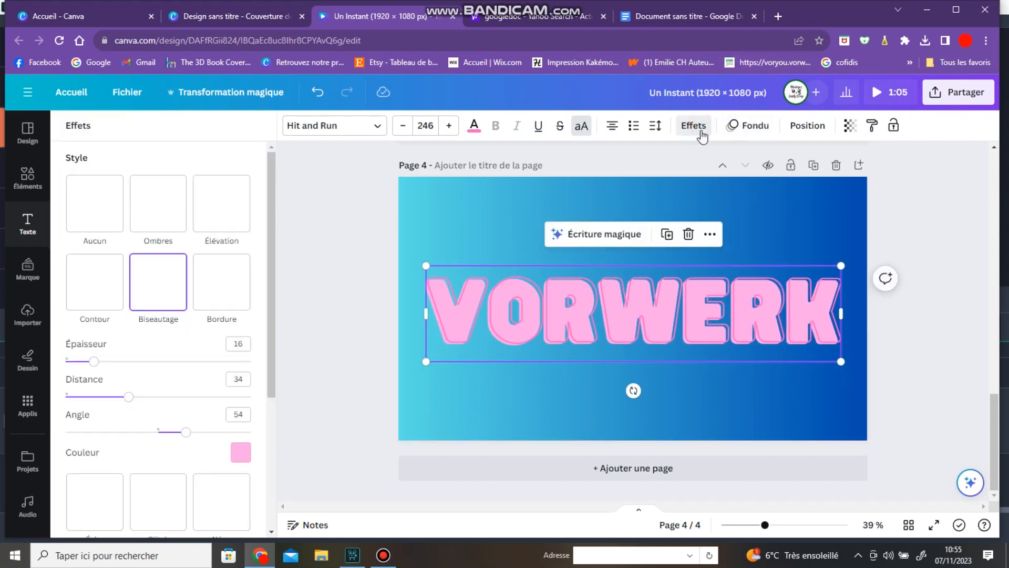
click(97, 204)
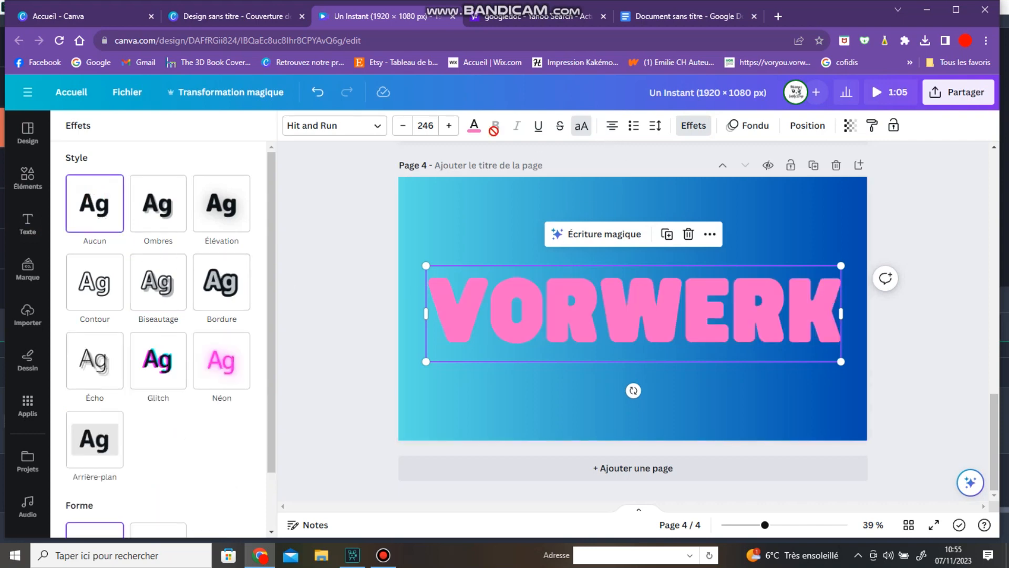
click(474, 126)
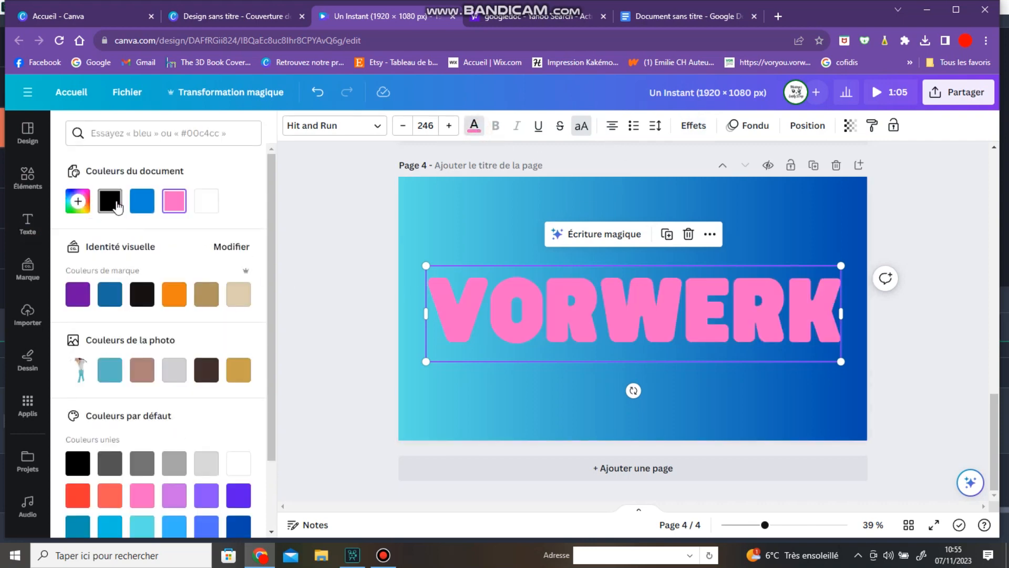
click(116, 207)
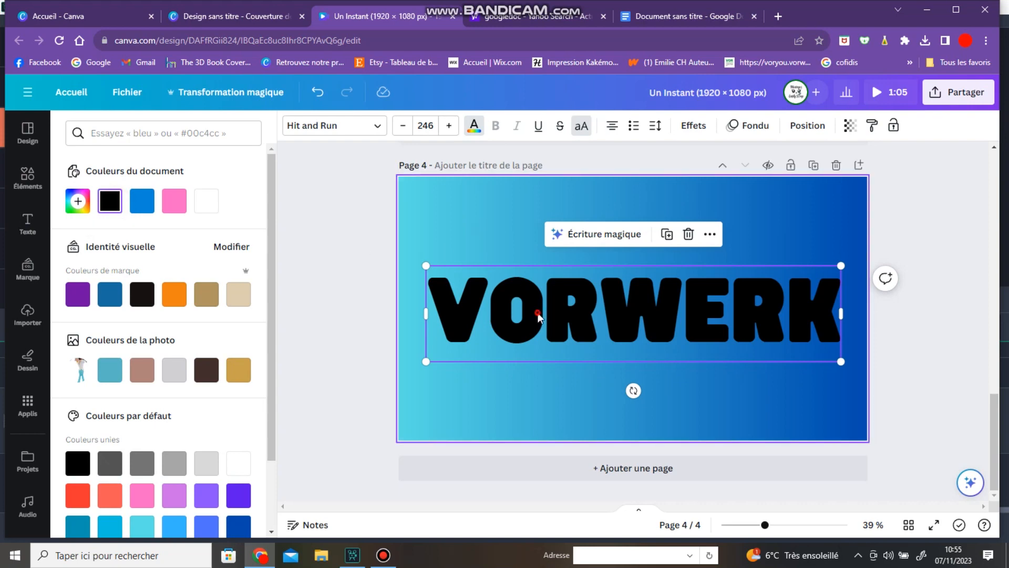
Duplicate the VORWERK text, apply the Contour effect to the copy and align it exactly over the original.
click(537, 312)
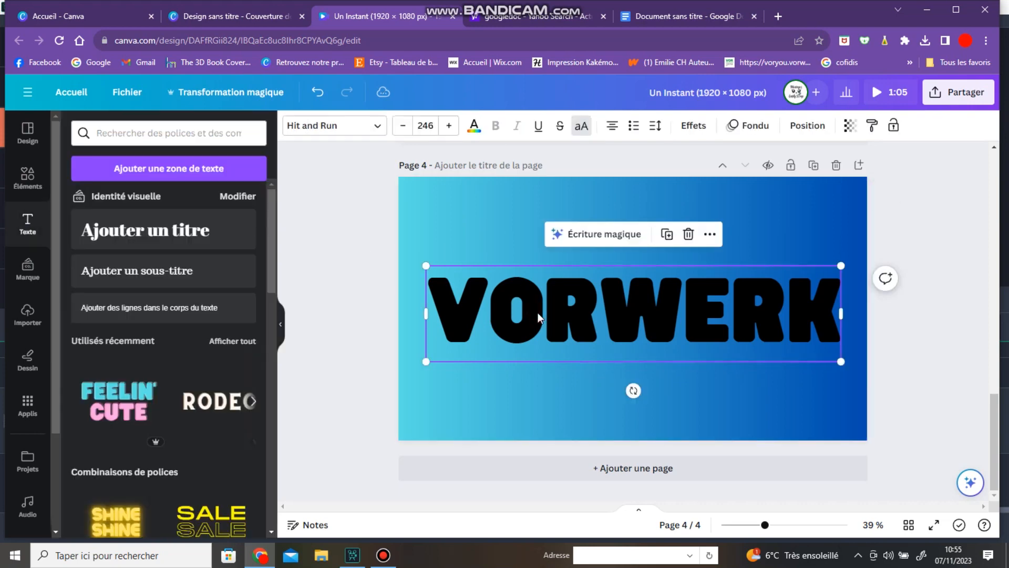
click(666, 235)
mouse_move(664, 301)
mouse_down()
mouse_move(662, 338)
mouse_move(663, 309)
mouse_up()
click(694, 125)
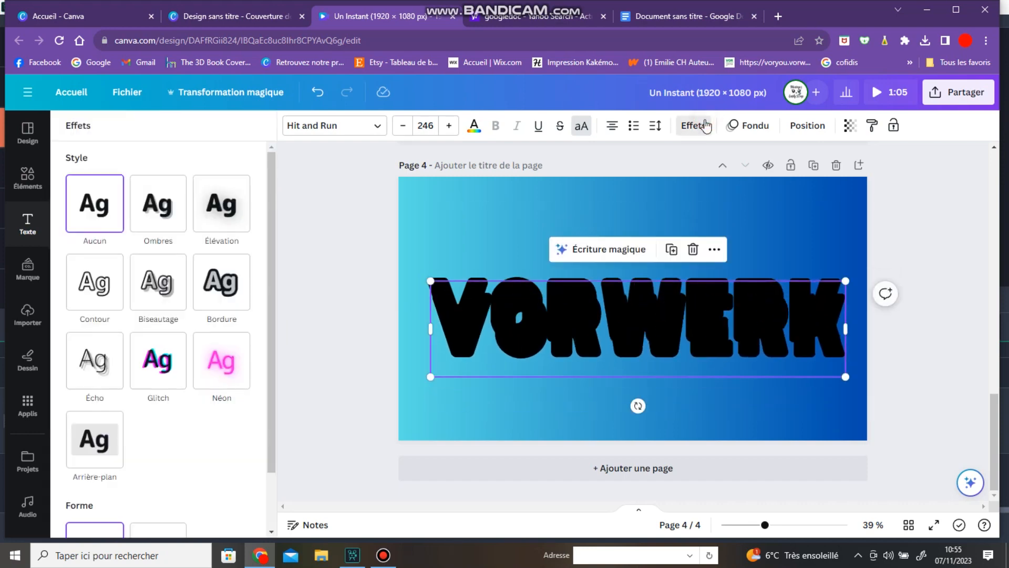
click(105, 284)
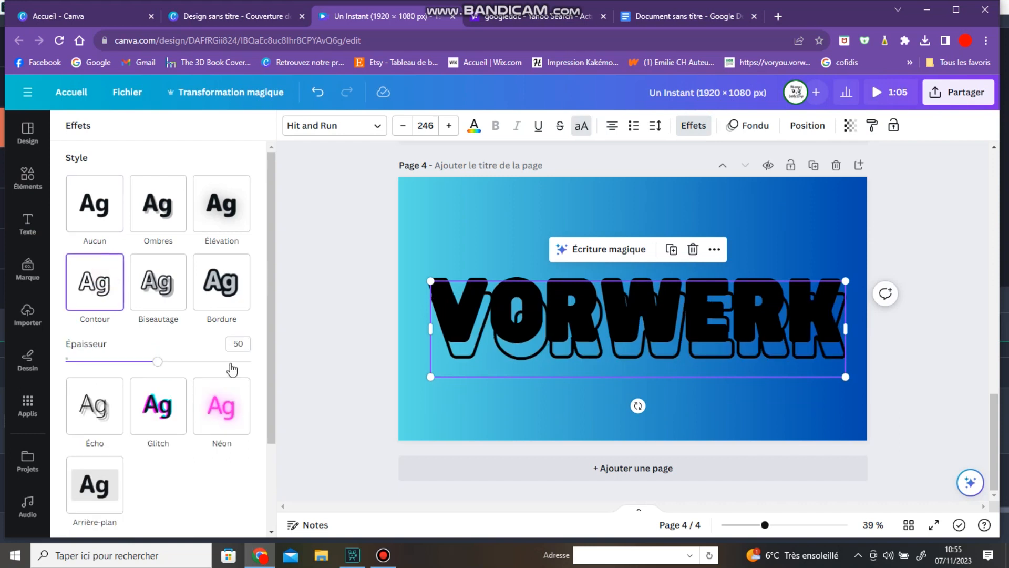
drag(553, 357, 550, 336)
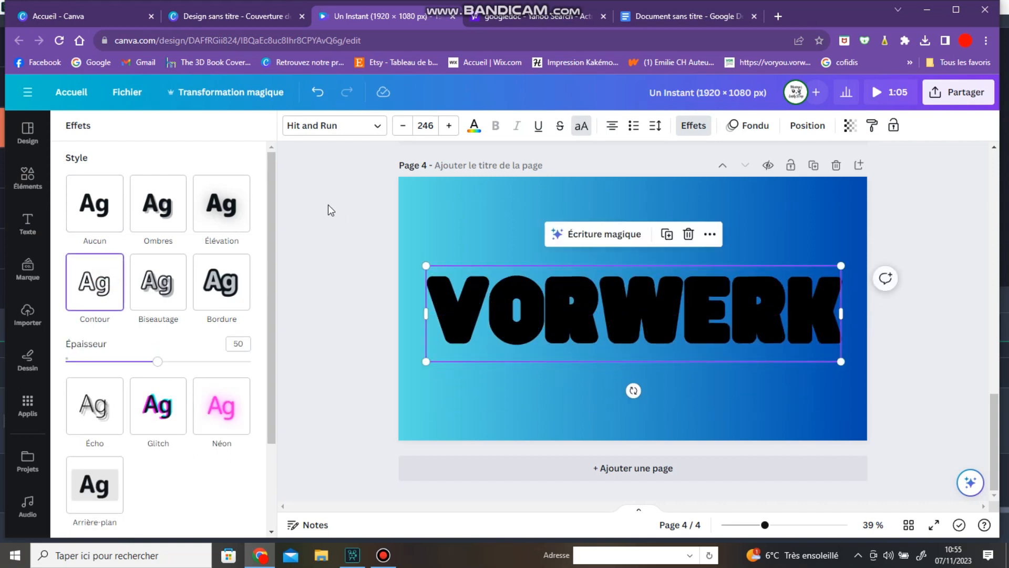
Search the video elements for "fumée fond blanc", add the blue smoke video and enlarge it to cover page 4.
click(29, 179)
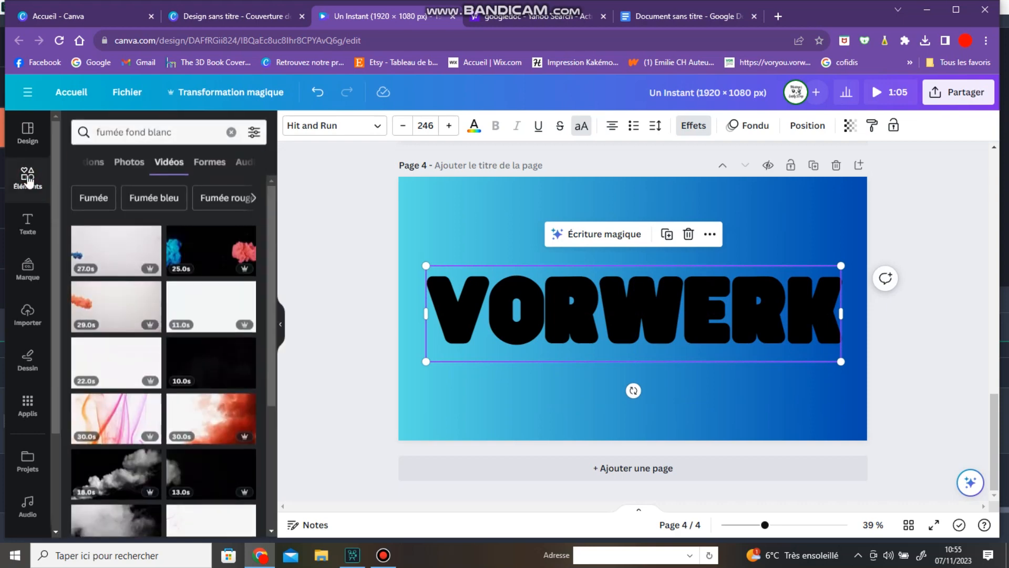
click(180, 131)
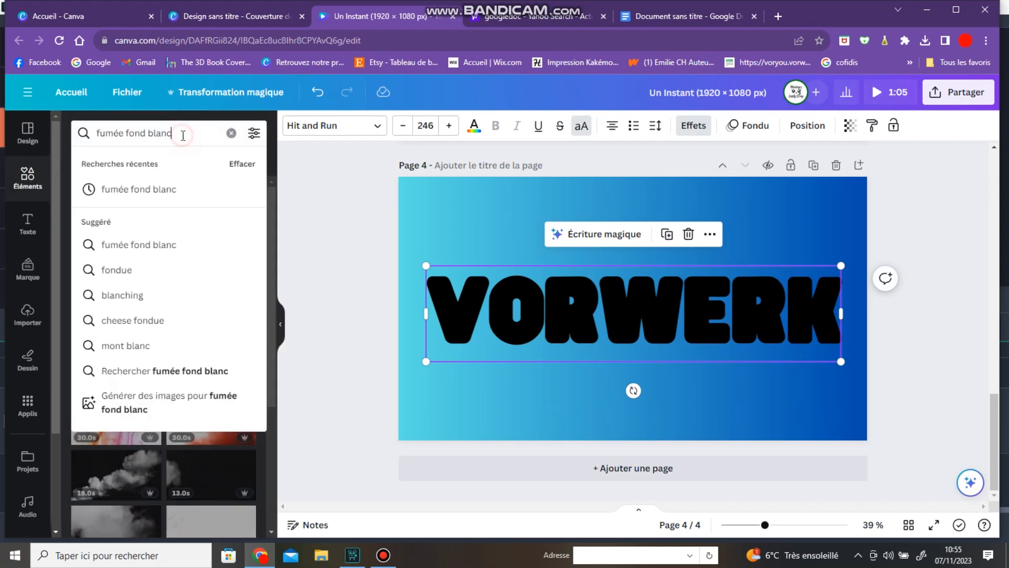
key(Return)
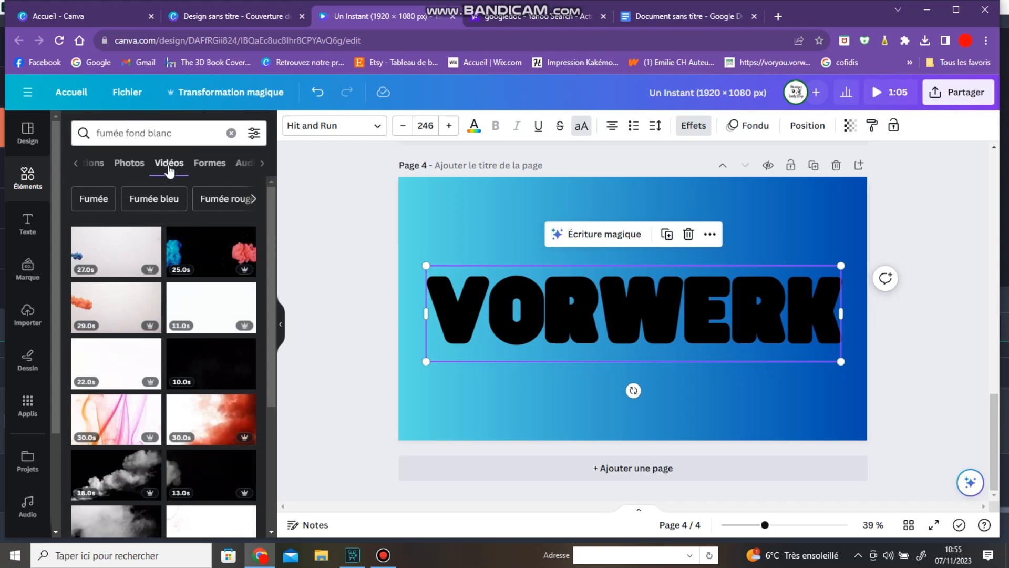
mouse_move(122, 243)
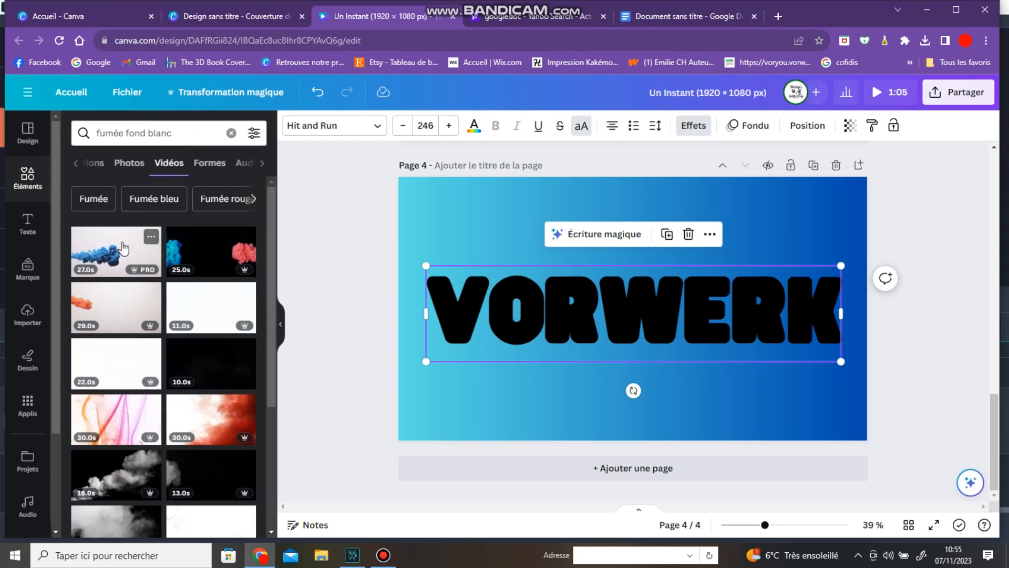
click(122, 246)
drag(400, 177, 391, 172)
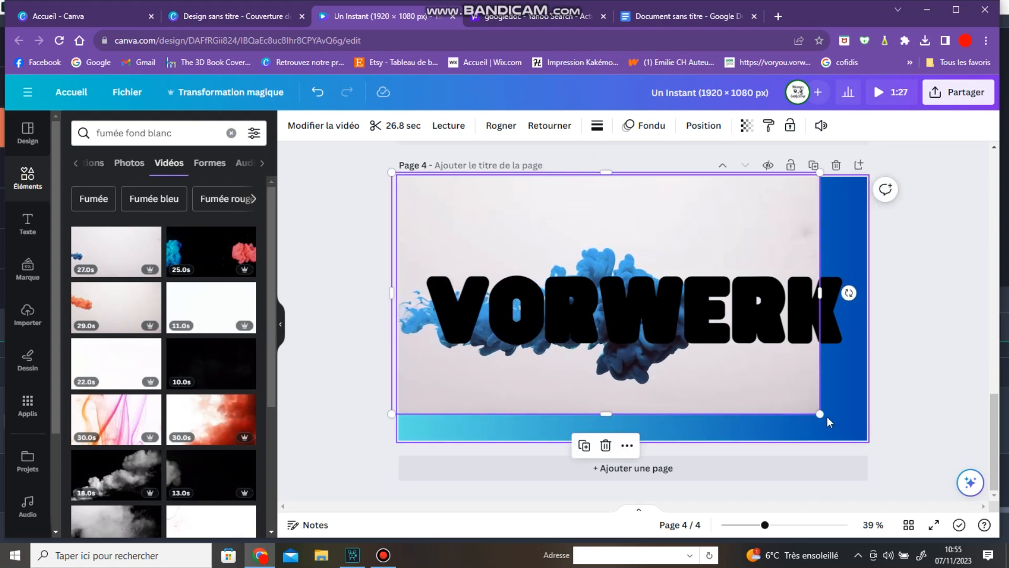
drag(831, 421, 885, 448)
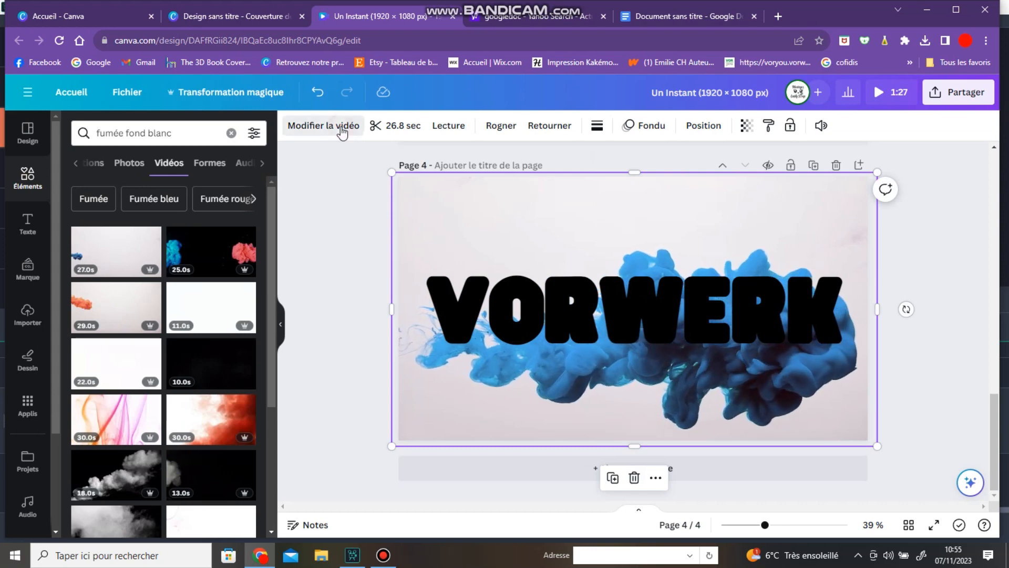
Remove the smoke video's background with Effaceur d'arrière-plan, layer it between the outlined and solid VORWERK texts, and play it.
click(341, 128)
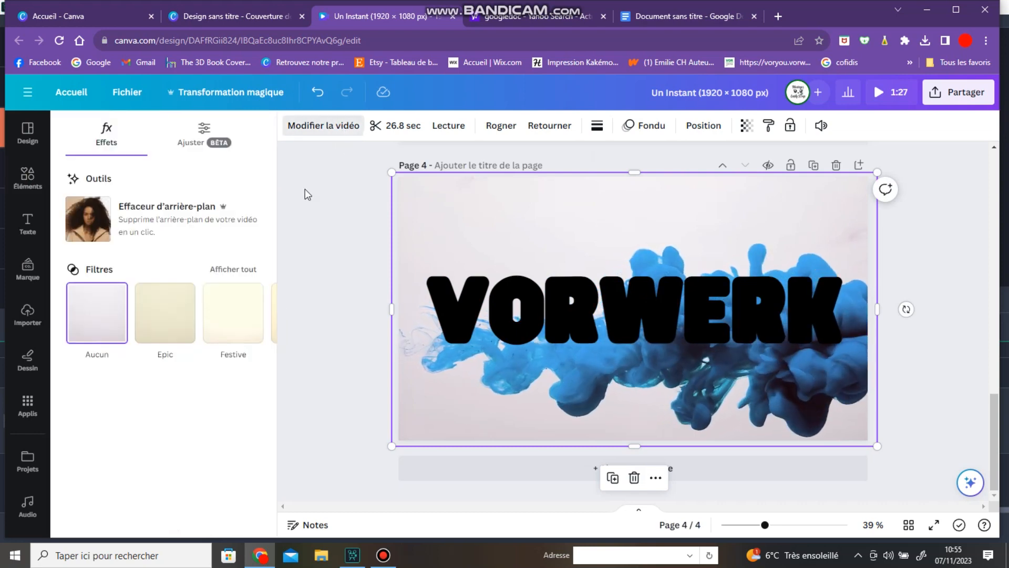
click(156, 220)
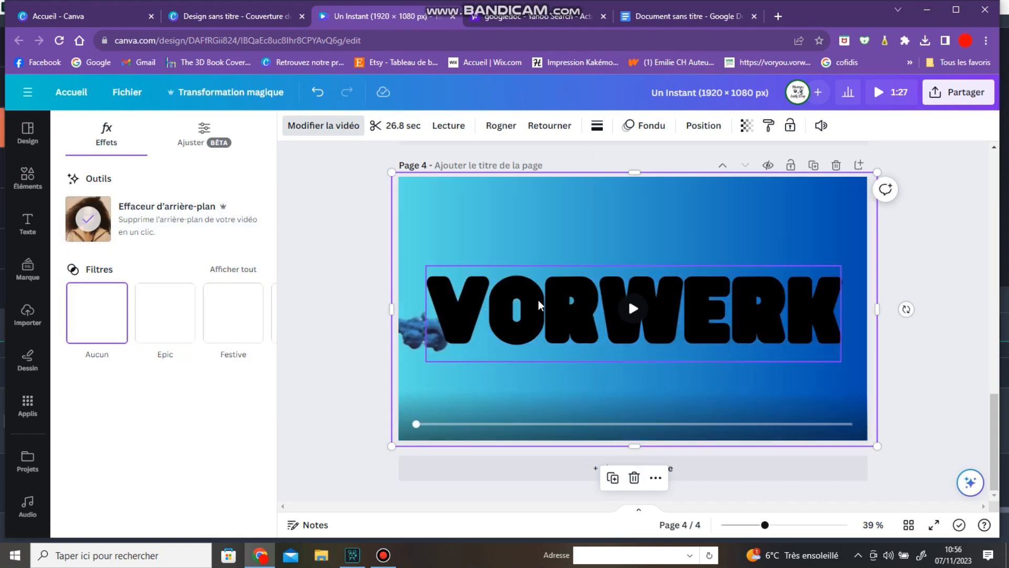
click(702, 130)
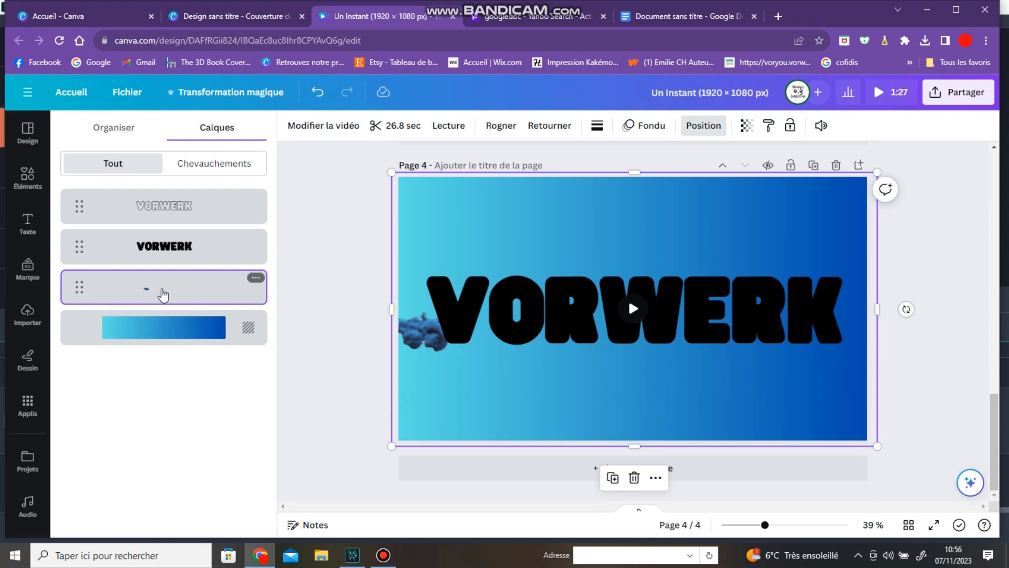
drag(162, 282, 163, 238)
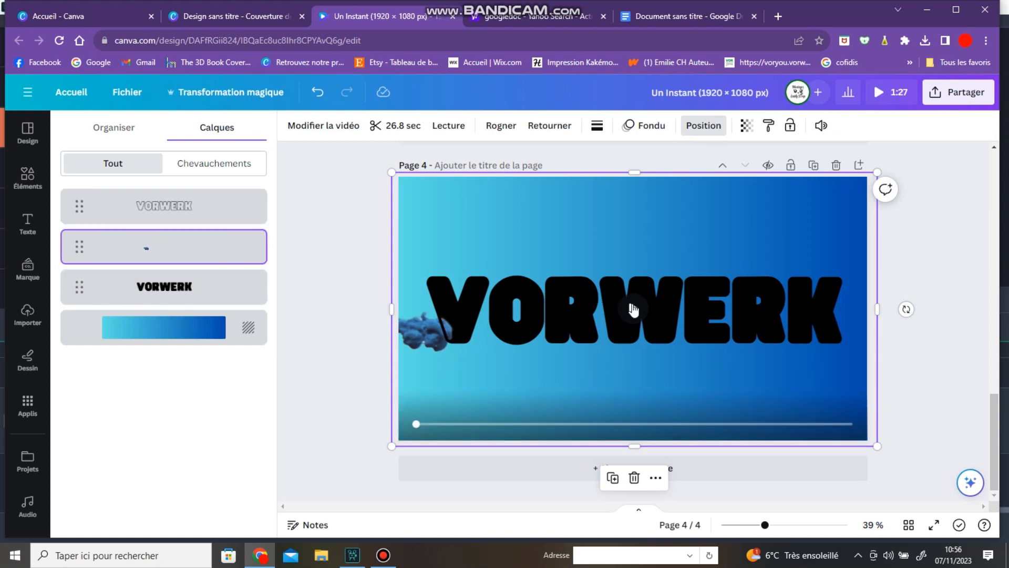
click(634, 310)
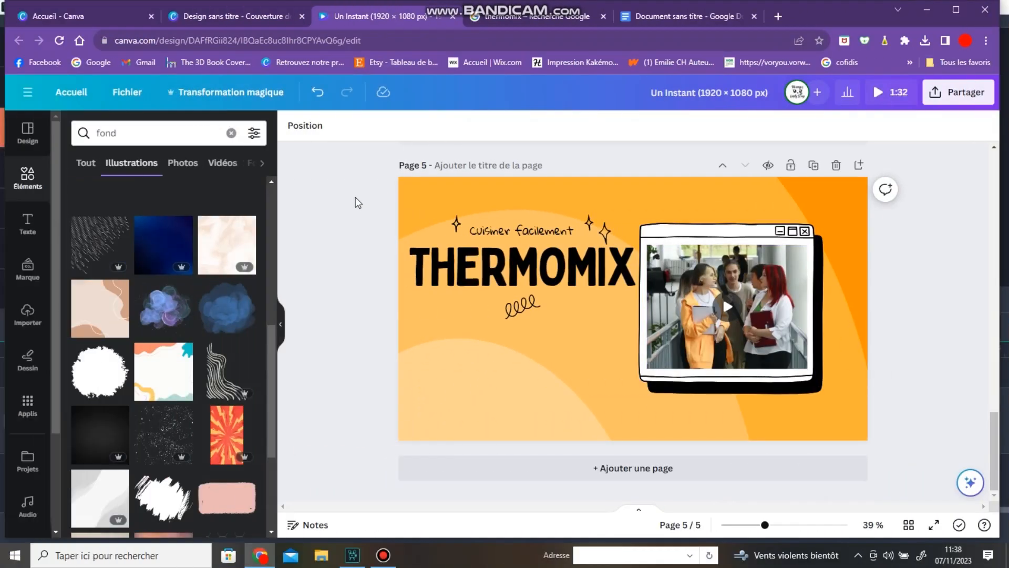
Add the uploaded Thermomix photo to page 5 below the THERMOMIX title and remove its background with Effacer l'arr. plan.
click(29, 315)
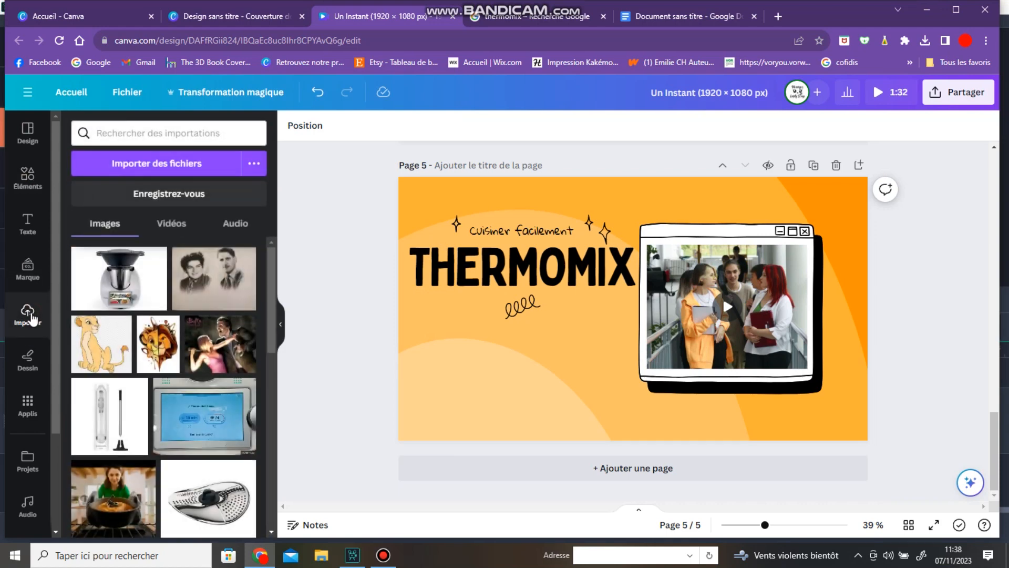
click(125, 282)
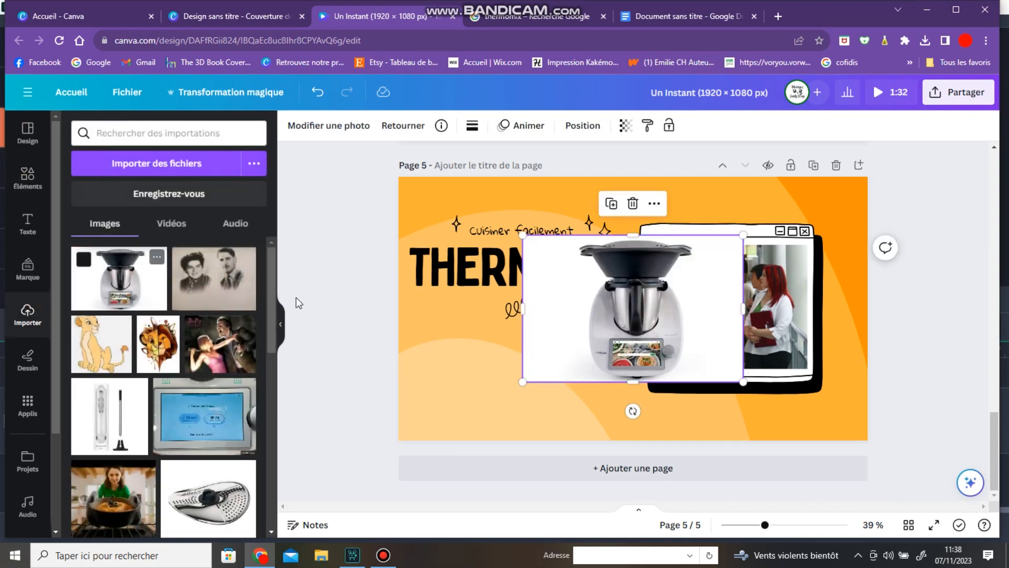
drag(719, 250, 578, 305)
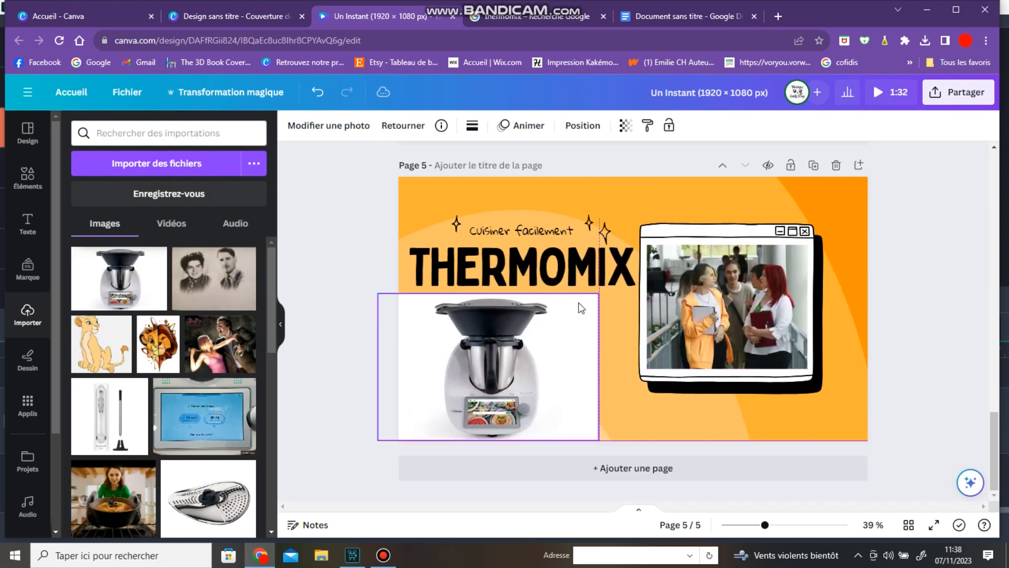
click(341, 136)
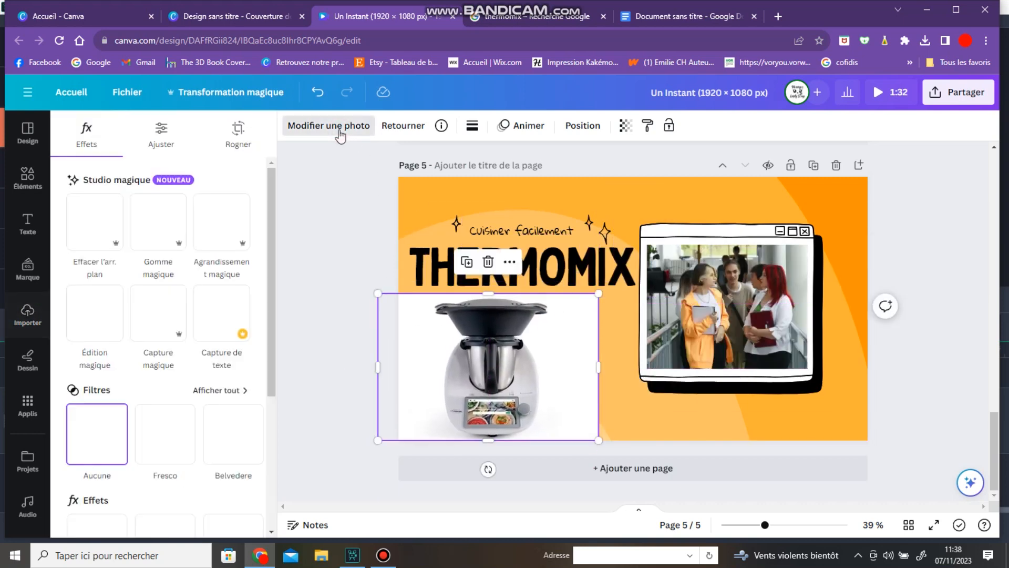
click(97, 213)
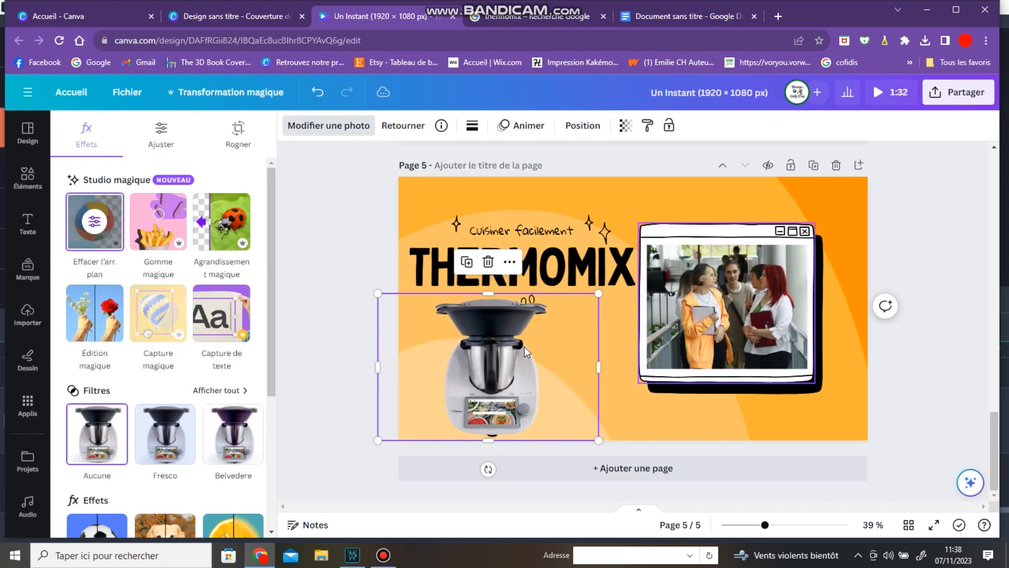
Centre the Thermomix cutout below the THERMOMIX title and delete the squiggle decoration between them.
drag(508, 354, 532, 367)
drag(533, 367, 534, 362)
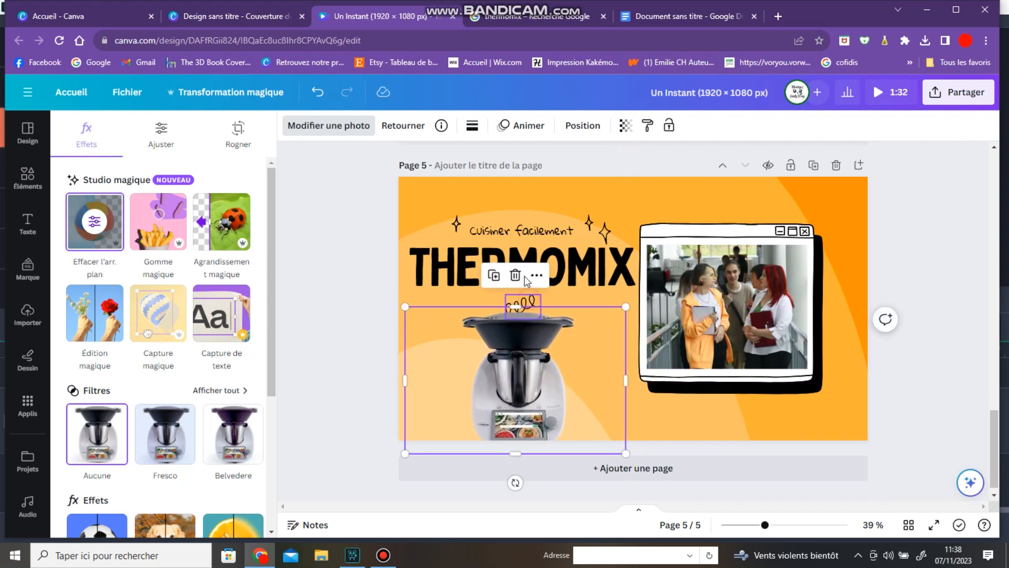
click(516, 275)
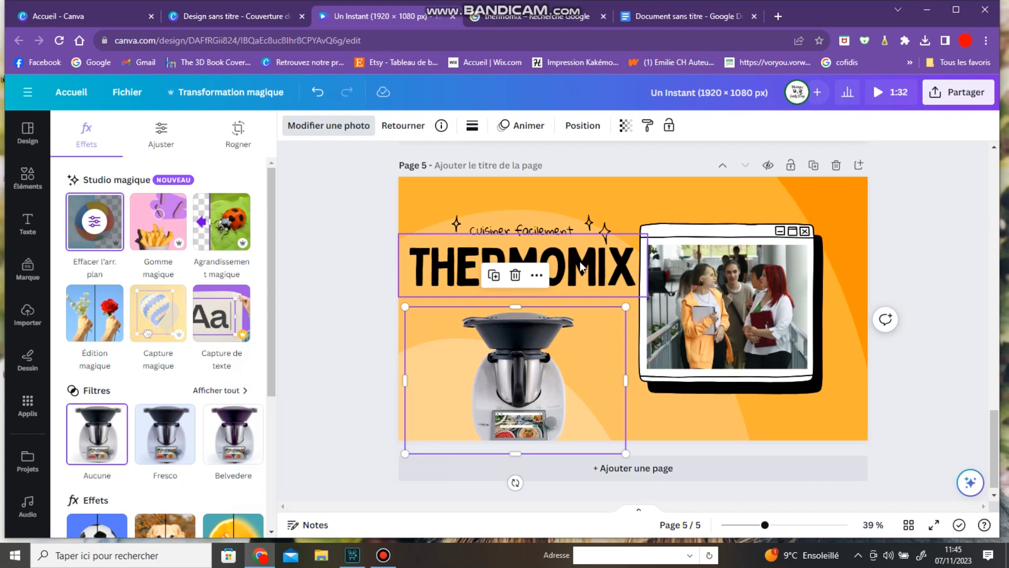
Change the THERMOMIX text's animation to Coup d'éponge with an upward angle.
click(579, 261)
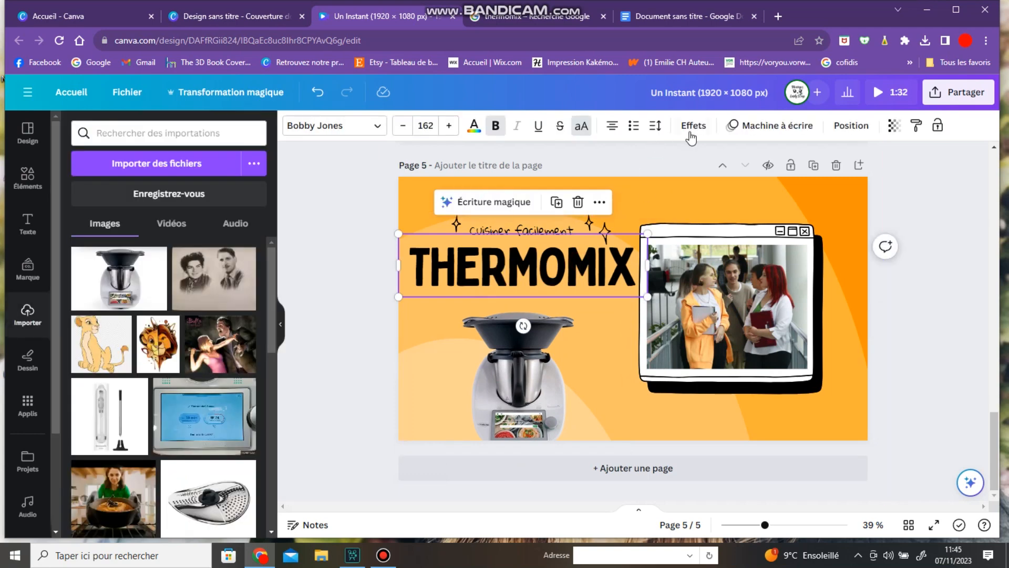
click(743, 129)
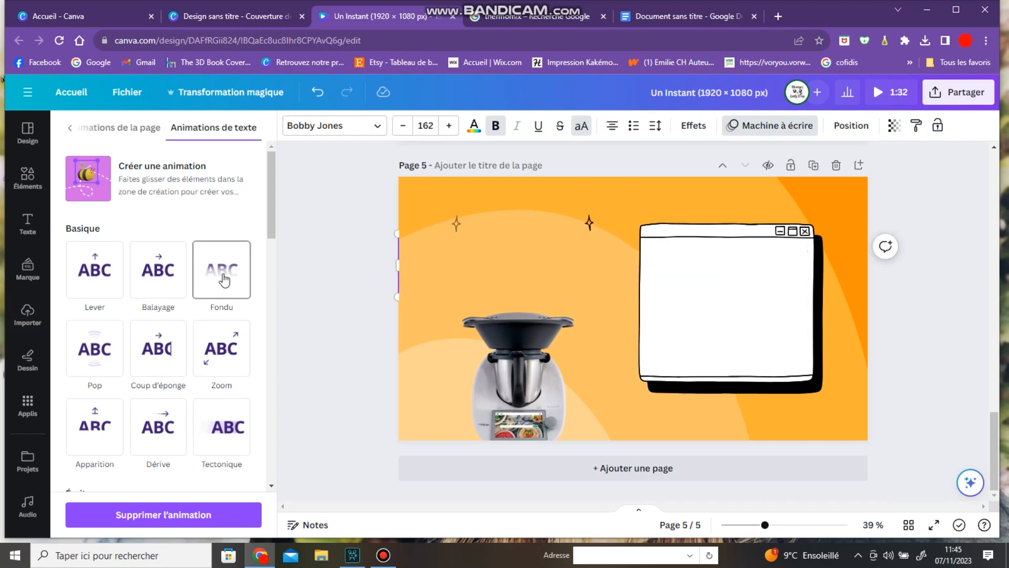
click(169, 351)
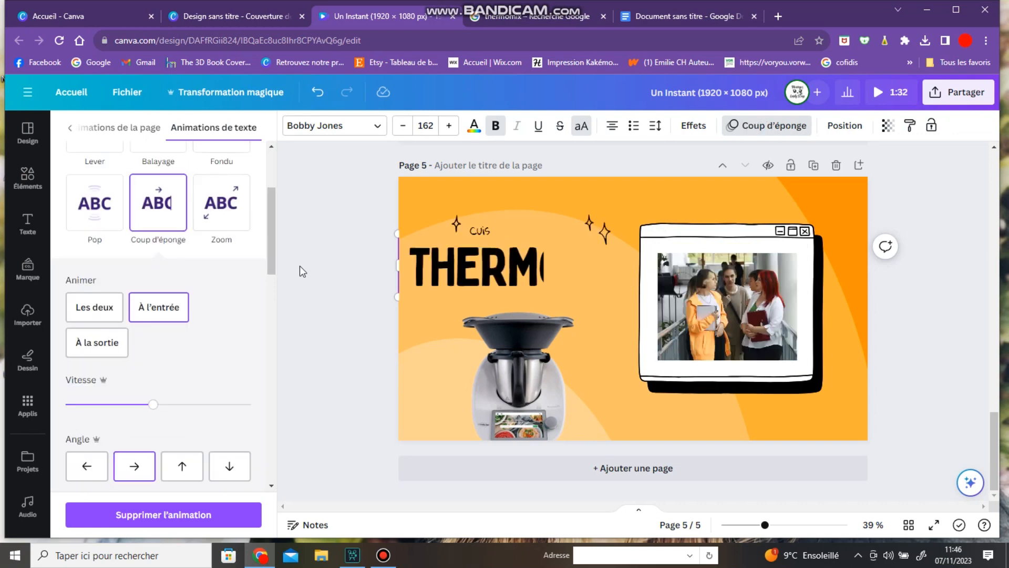
click(182, 466)
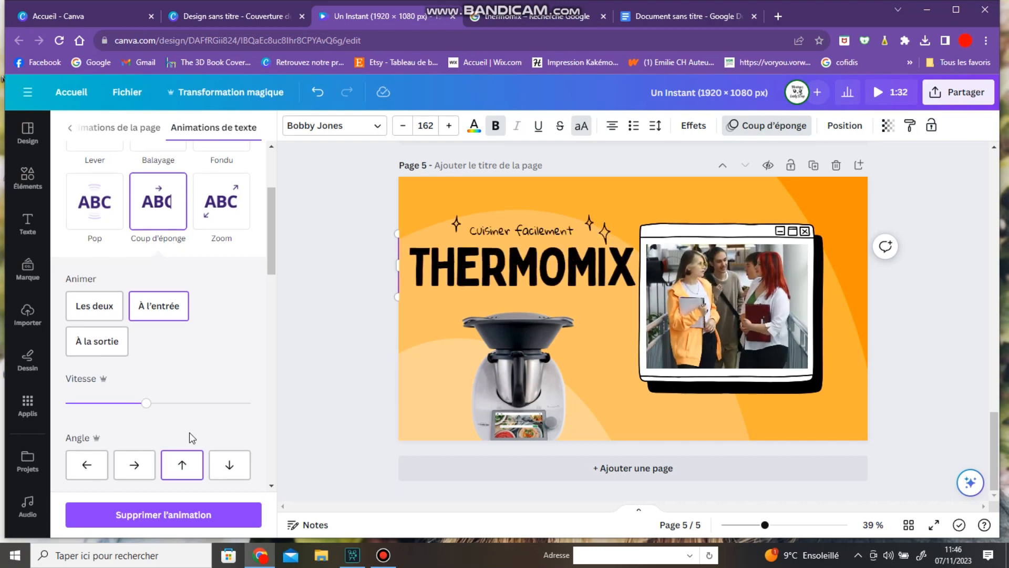
Look through the remaining text animations down to the Exagération group.
scroll(190, 438, down, 5)
scroll(189, 433, down, 6)
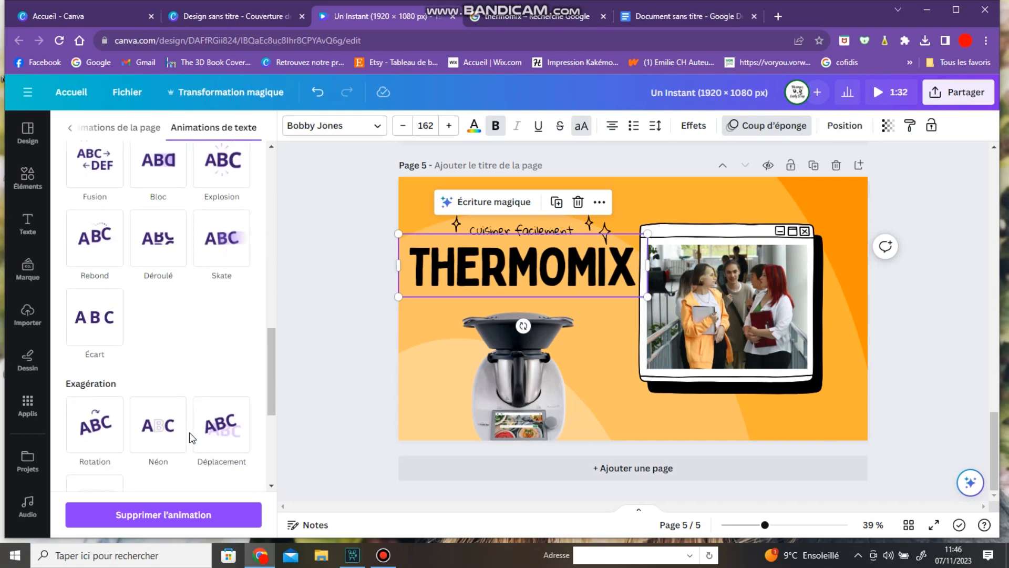
scroll(190, 433, up, 8)
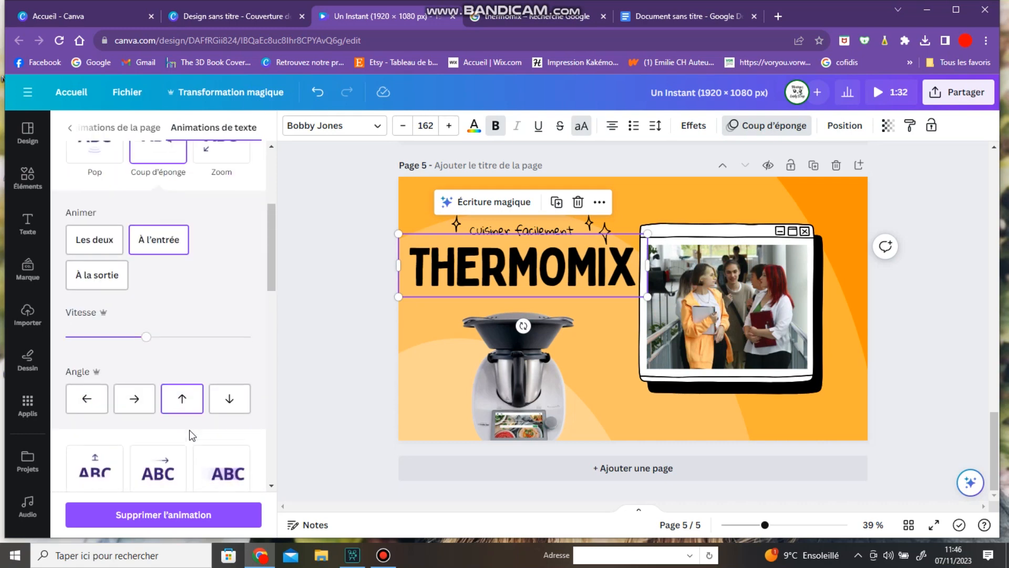
scroll(189, 431, down, 10)
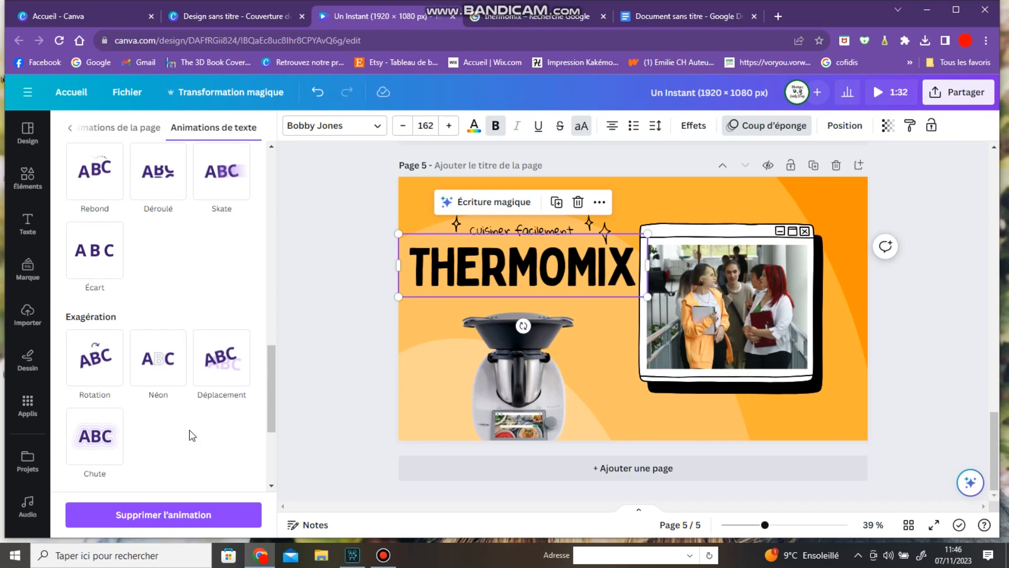
scroll(190, 435, down, 3)
scroll(189, 430, up, 3)
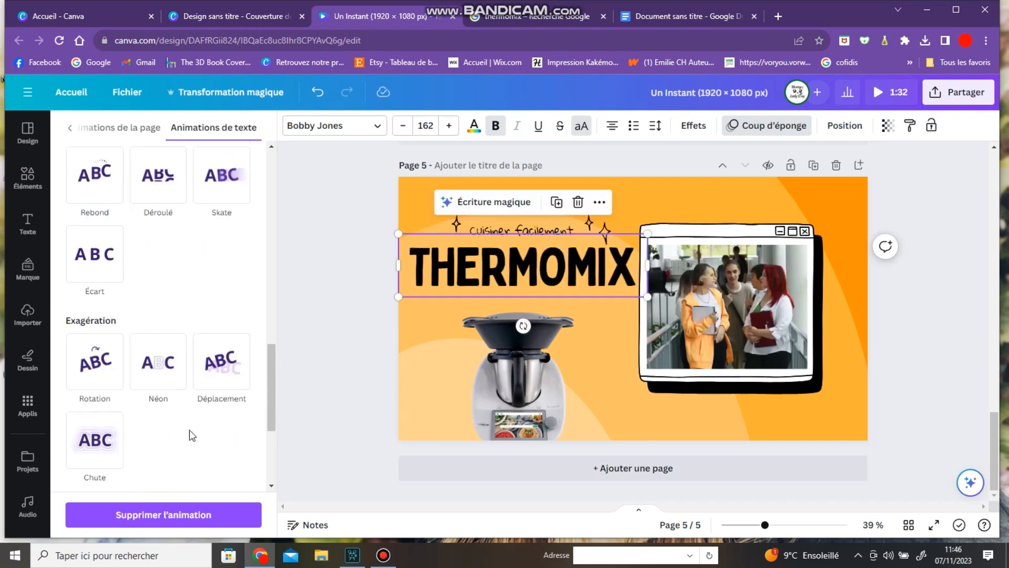